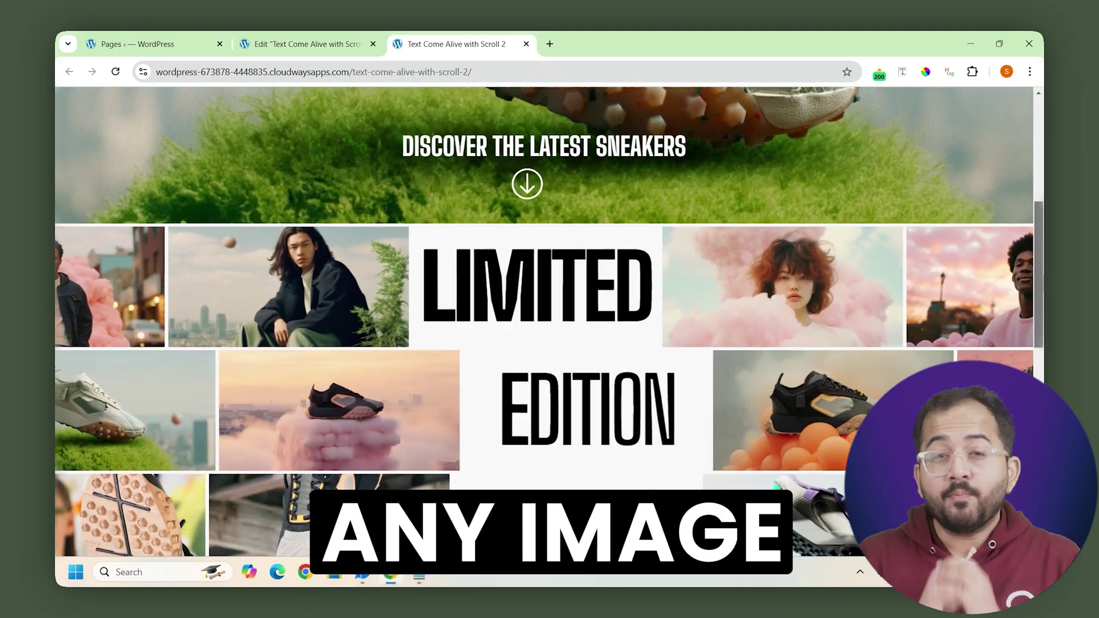
- Scroll up and down the published sneaker page to preview the LIMITED EDITION 1500 PIECES grid
scroll(1023, 346, up, 10)
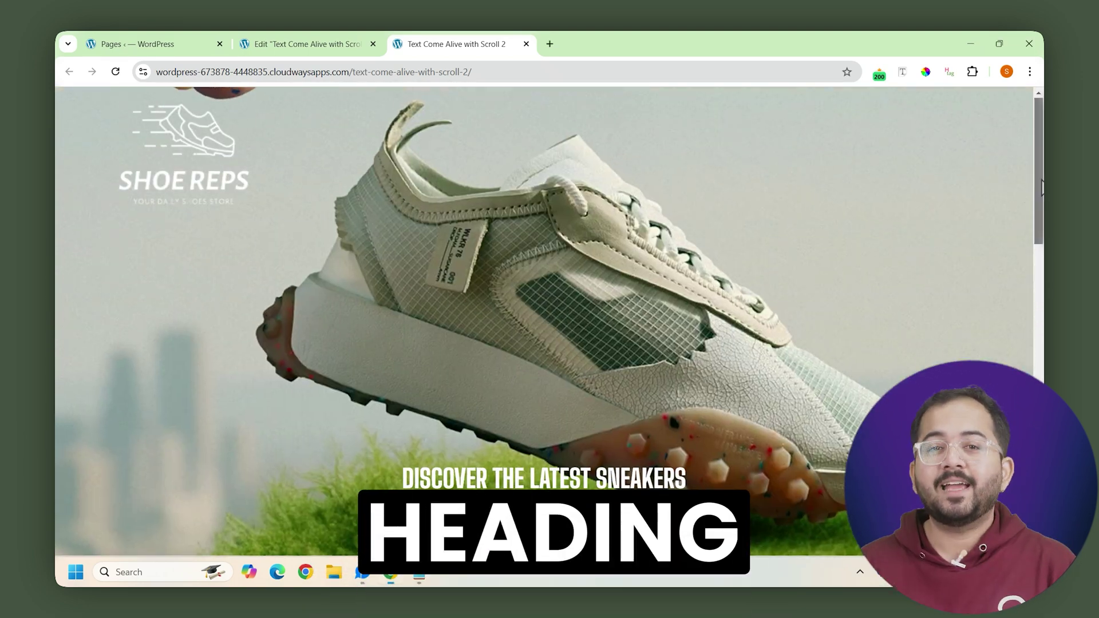
scroll(1041, 186, down, 2)
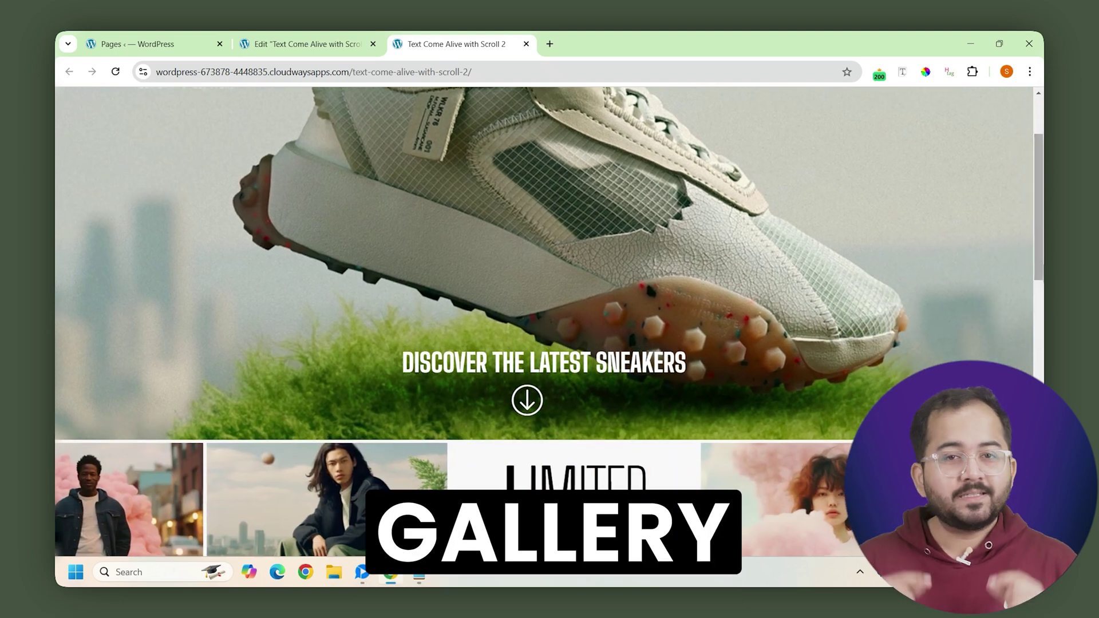
scroll(544, 320, down, 6)
scroll(544, 320, down, 7)
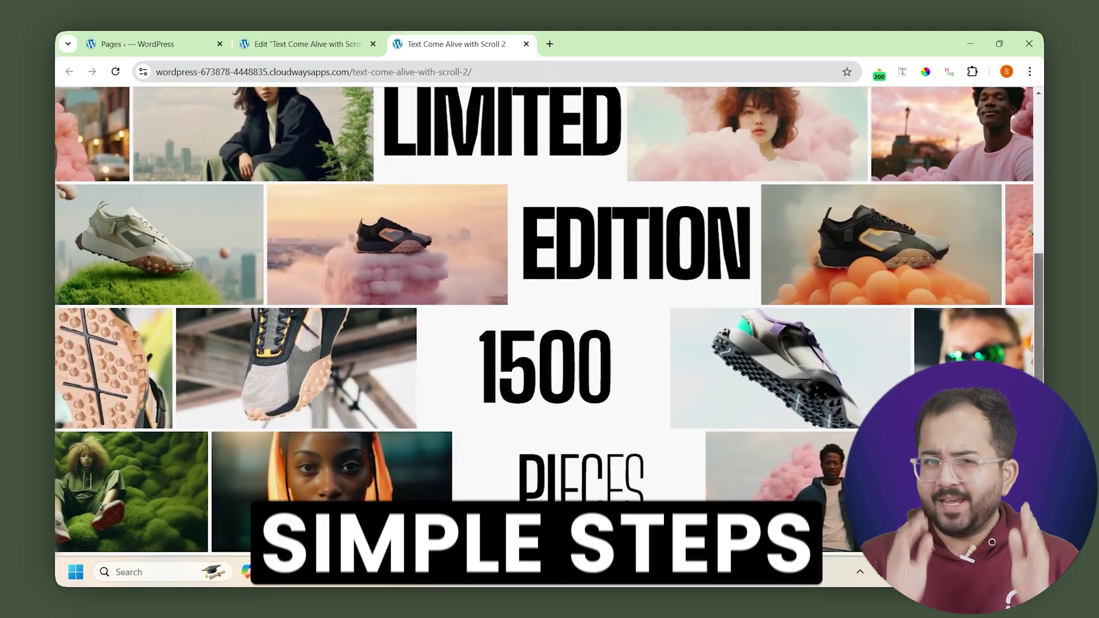
scroll(544, 320, down, 2)
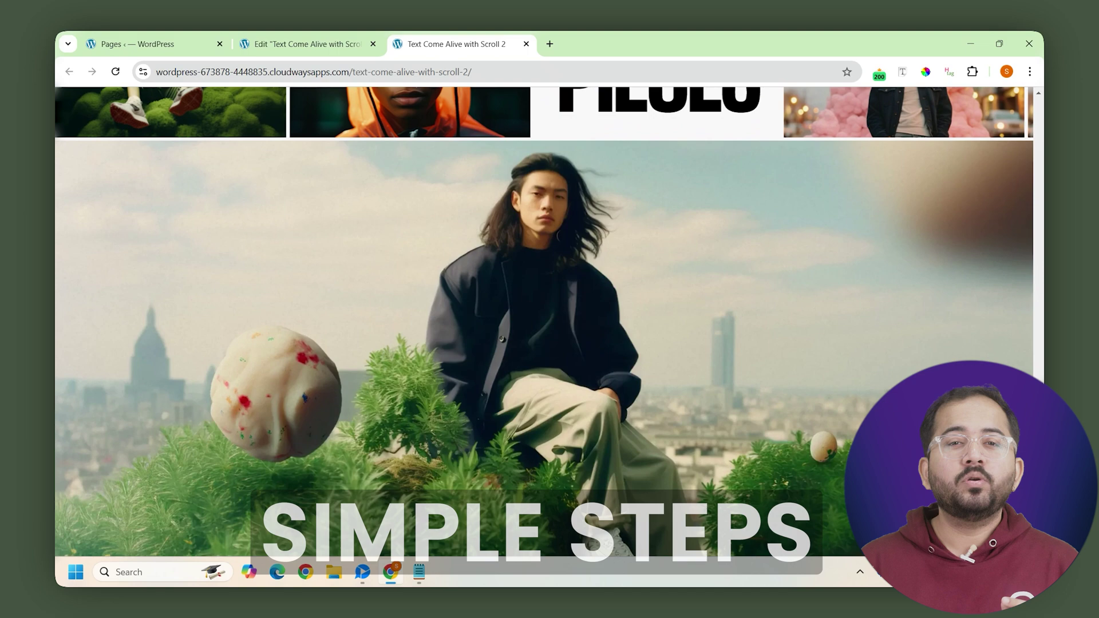
scroll(544, 320, up, 4)
scroll(543, 321, up, 6)
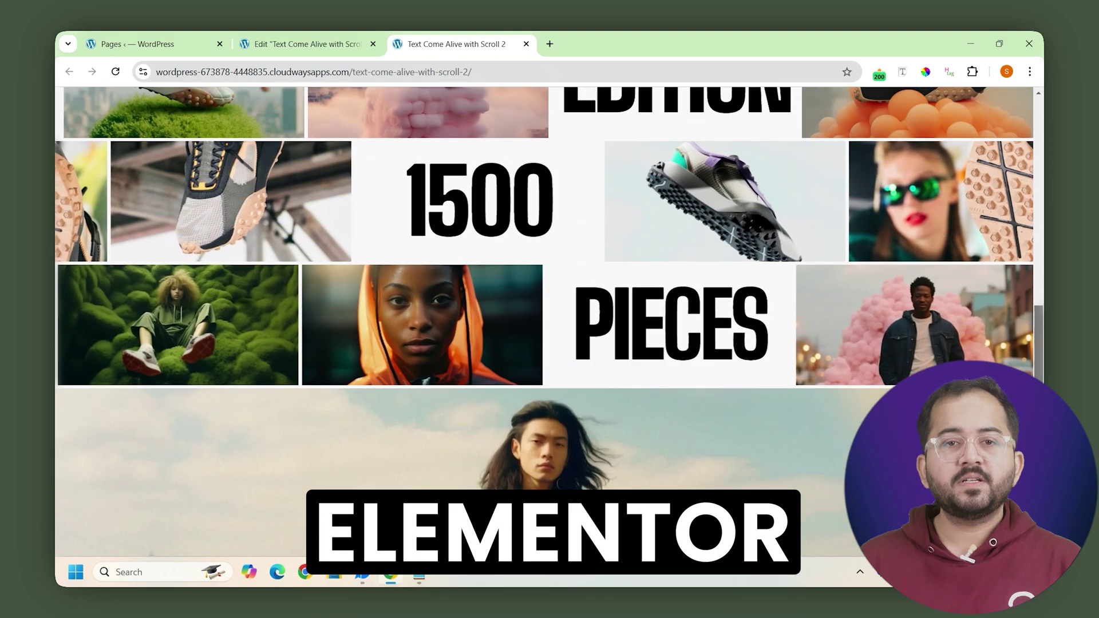
scroll(544, 321, up, 8)
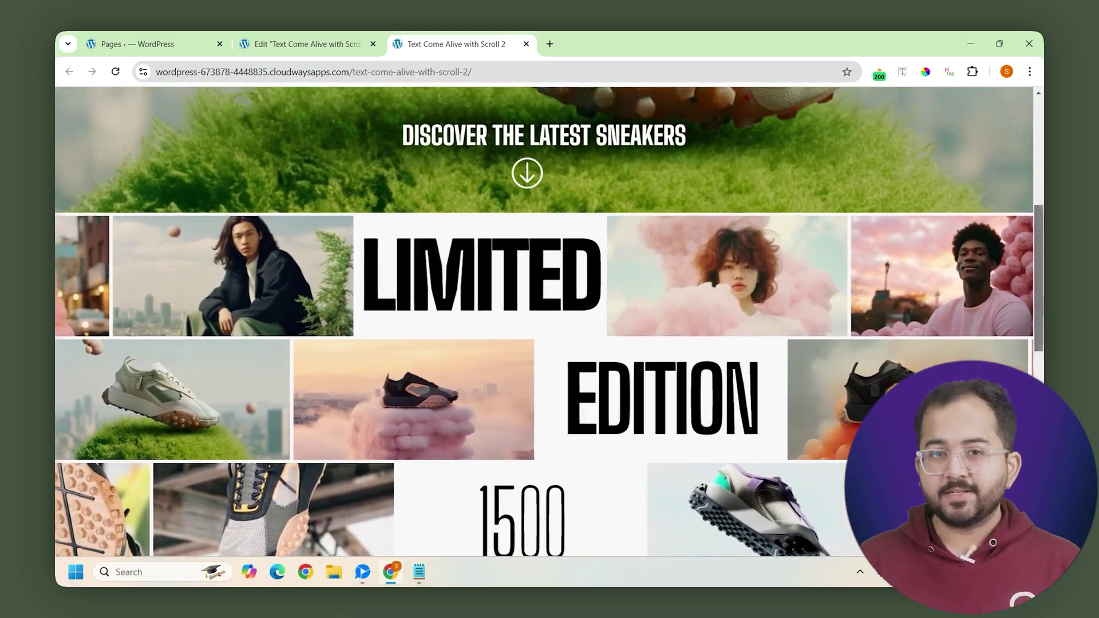
scroll(973, 251, up, 2)
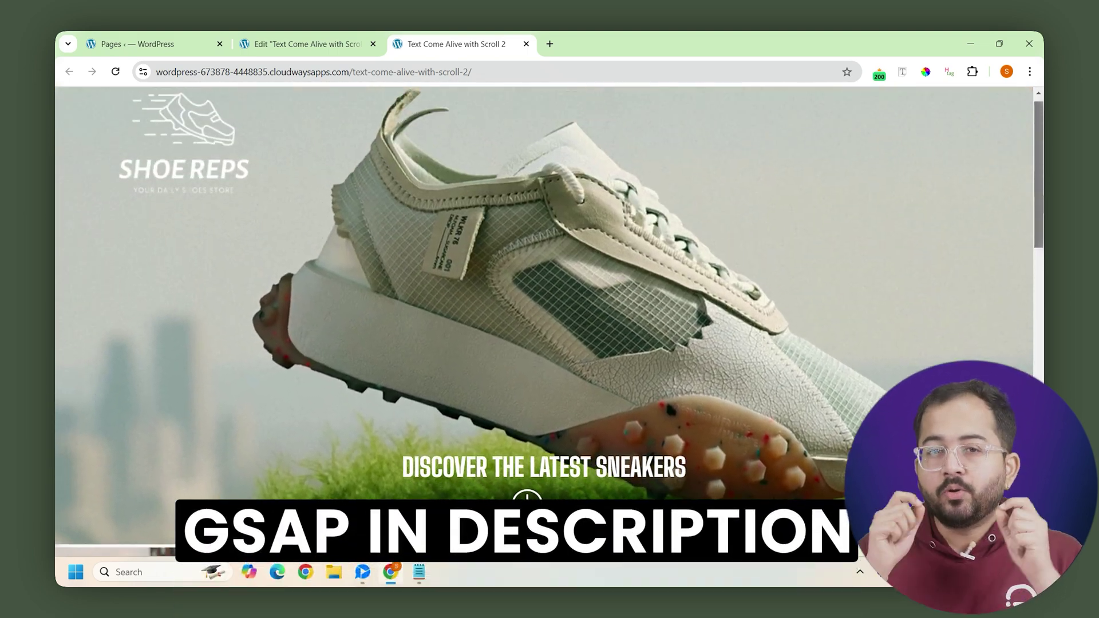
scroll(943, 277, down, 8)
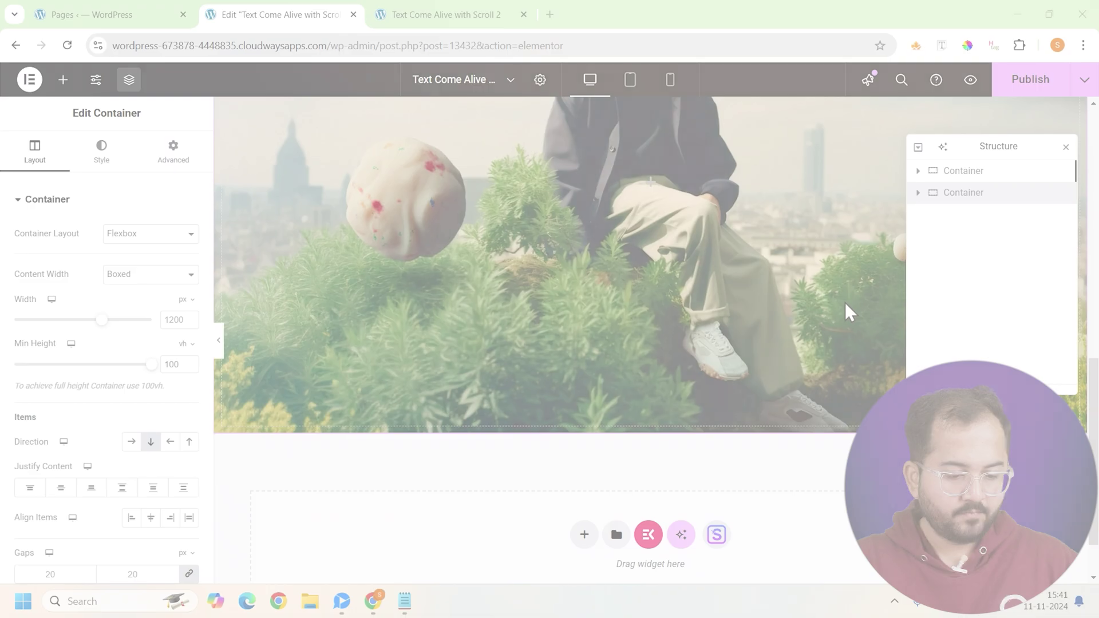
- Add a single-structure flexbox container below the sneaker hero section
scroll(845, 305, up, 8)
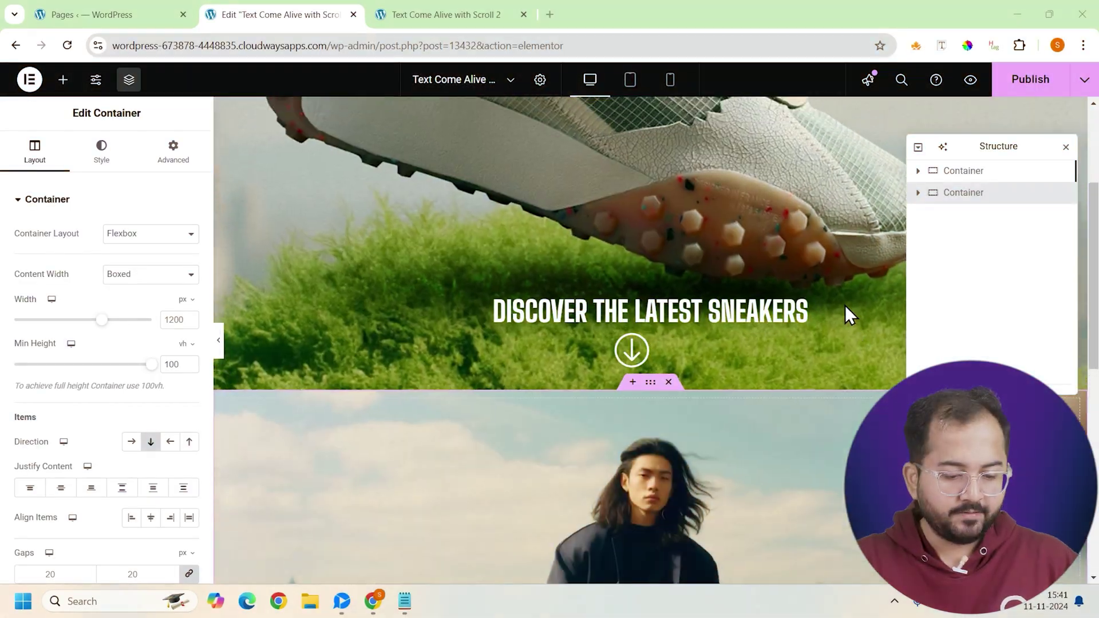
scroll(845, 306, down, 4)
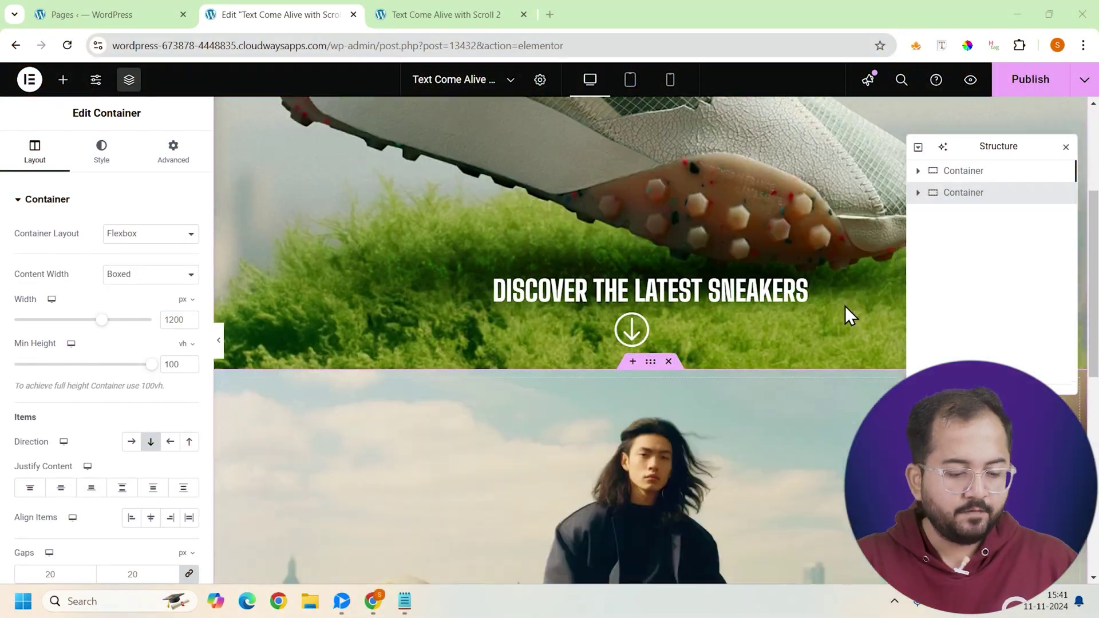
click(633, 361)
click(582, 435)
click(595, 463)
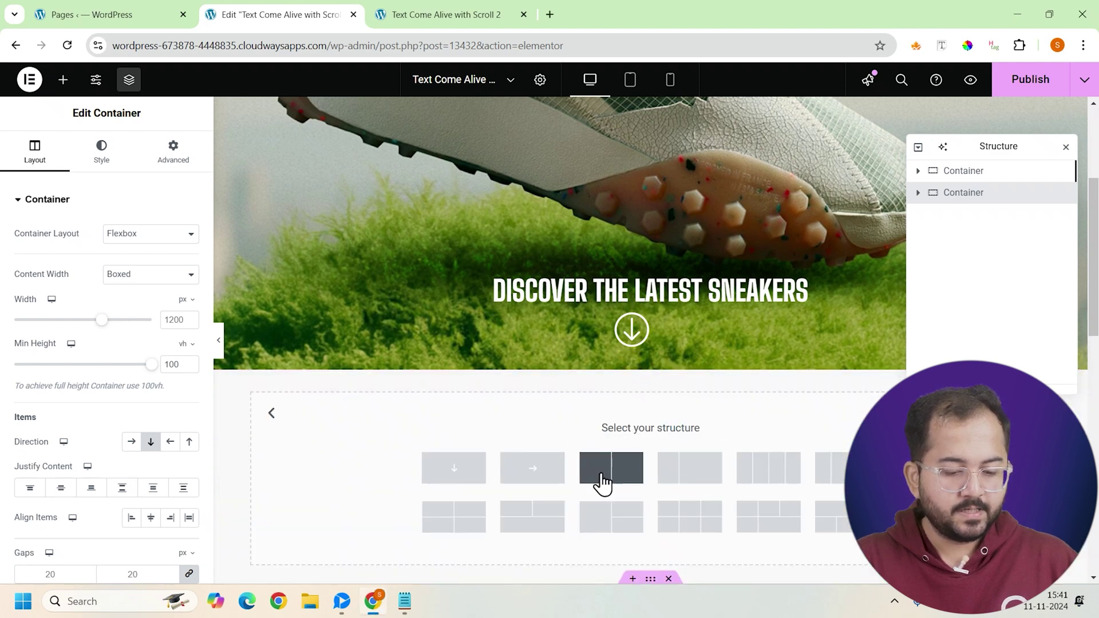
click(452, 466)
- Make the new container full width with a 100 vh minimum height
click(175, 286)
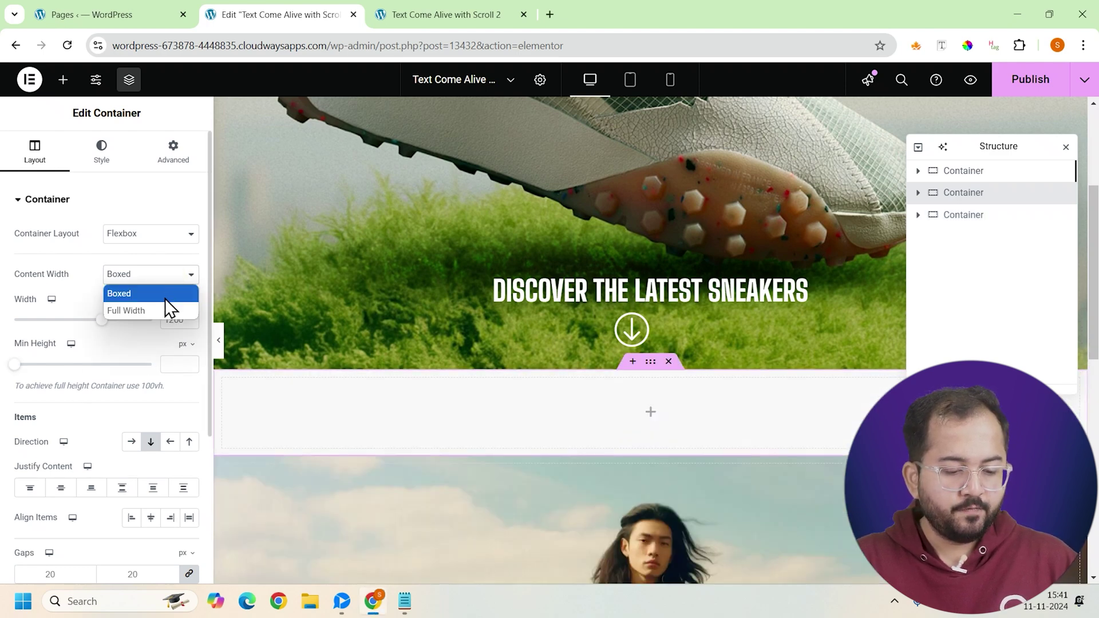
click(163, 310)
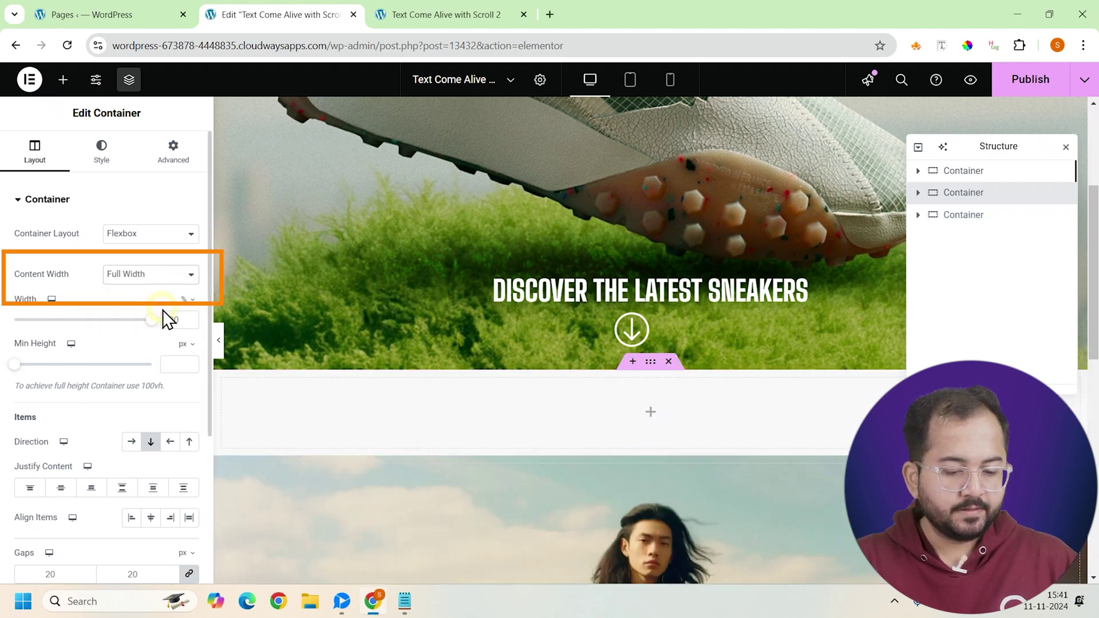
click(193, 344)
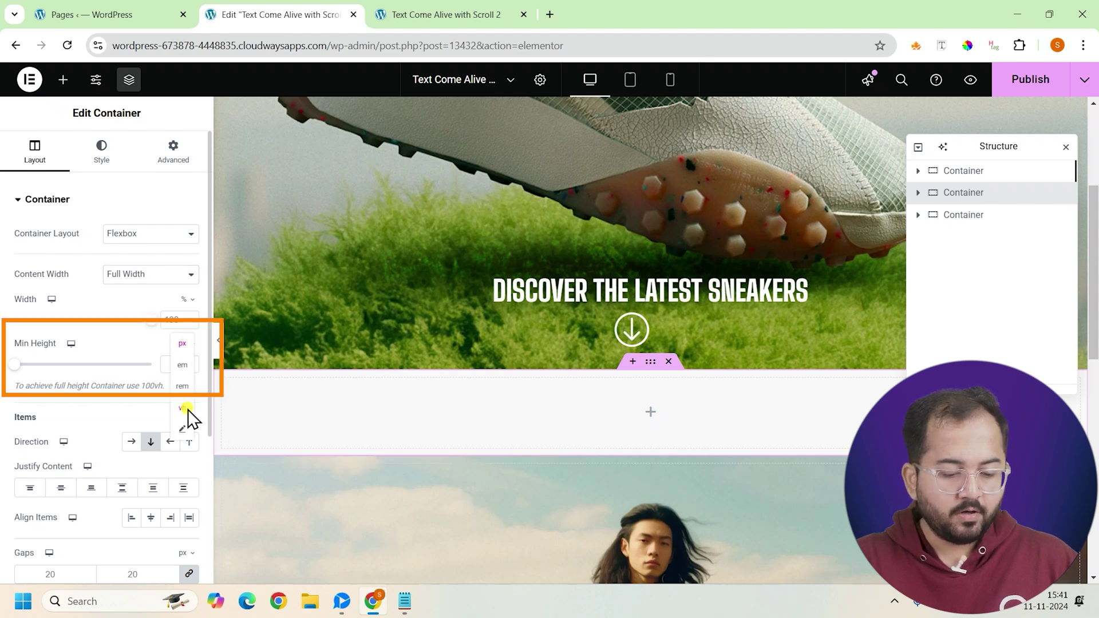
drag(17, 364, 156, 364)
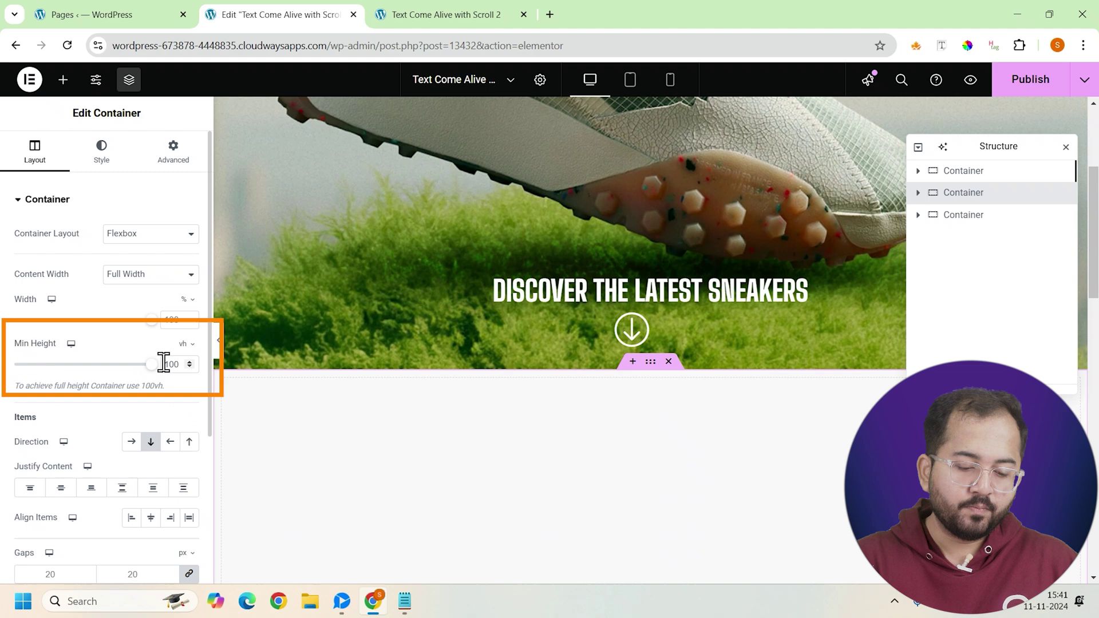
click(173, 155)
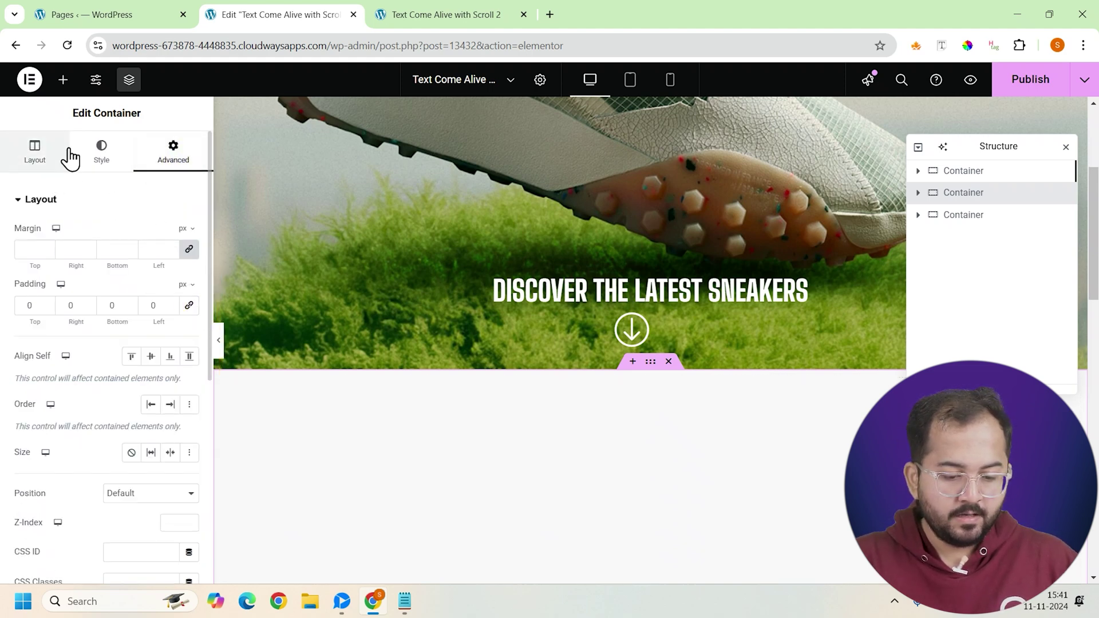
- Add a full-width inner container with column direction inside the new section
click(65, 80)
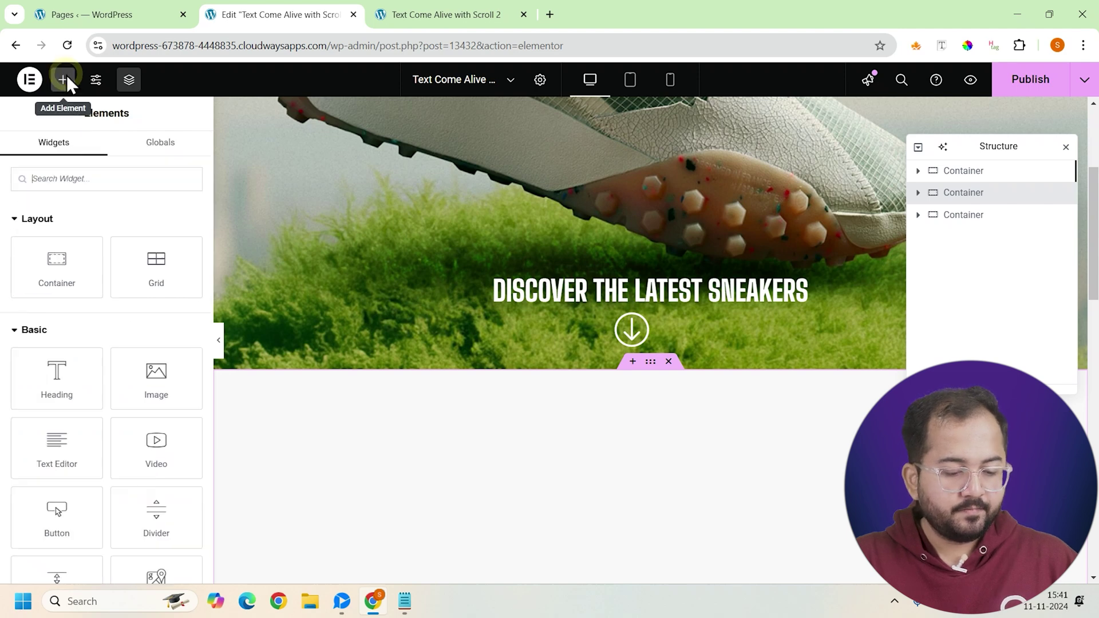
click(61, 264)
click(171, 275)
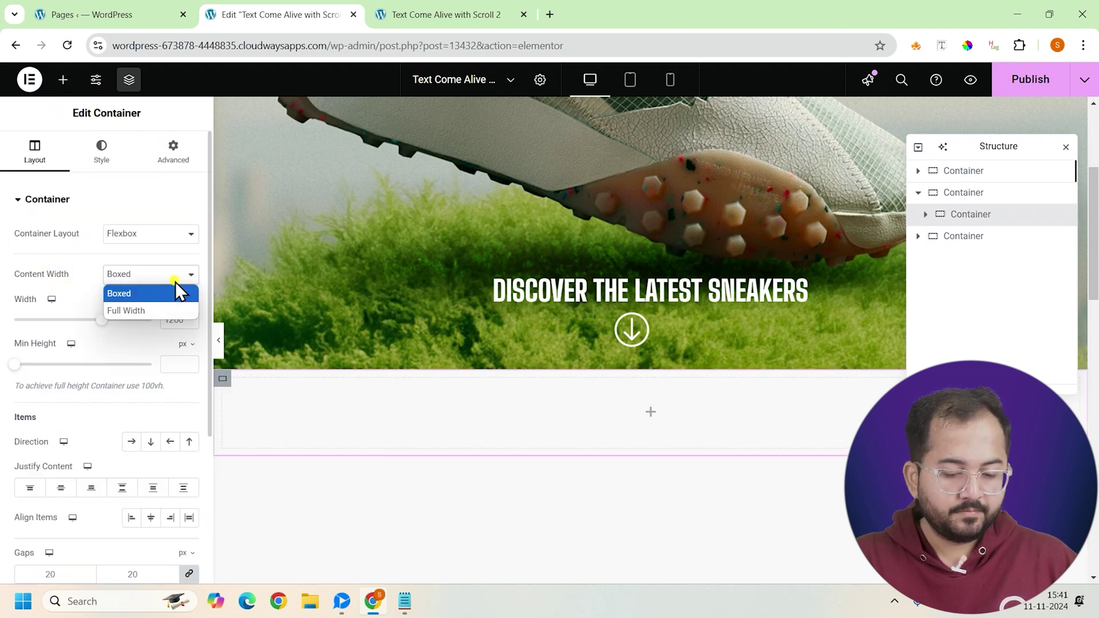
click(162, 313)
click(150, 442)
scroll(147, 457, down, 3)
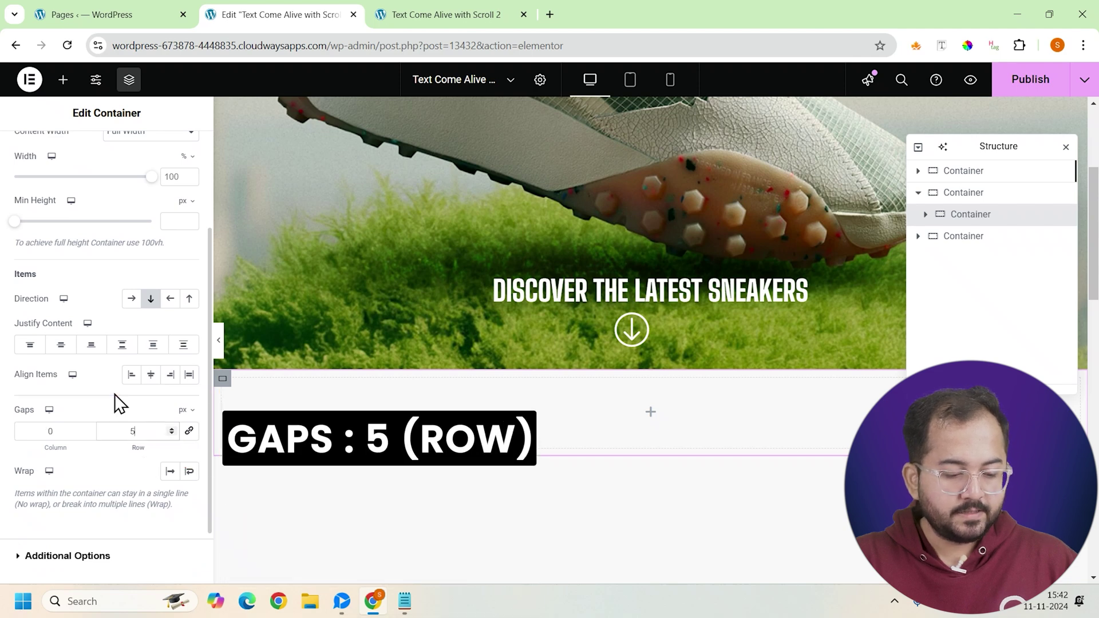
scroll(114, 393, up, 3)
- Give it 5 px top and bottom padding and class marquee-row, then nest another container
click(171, 163)
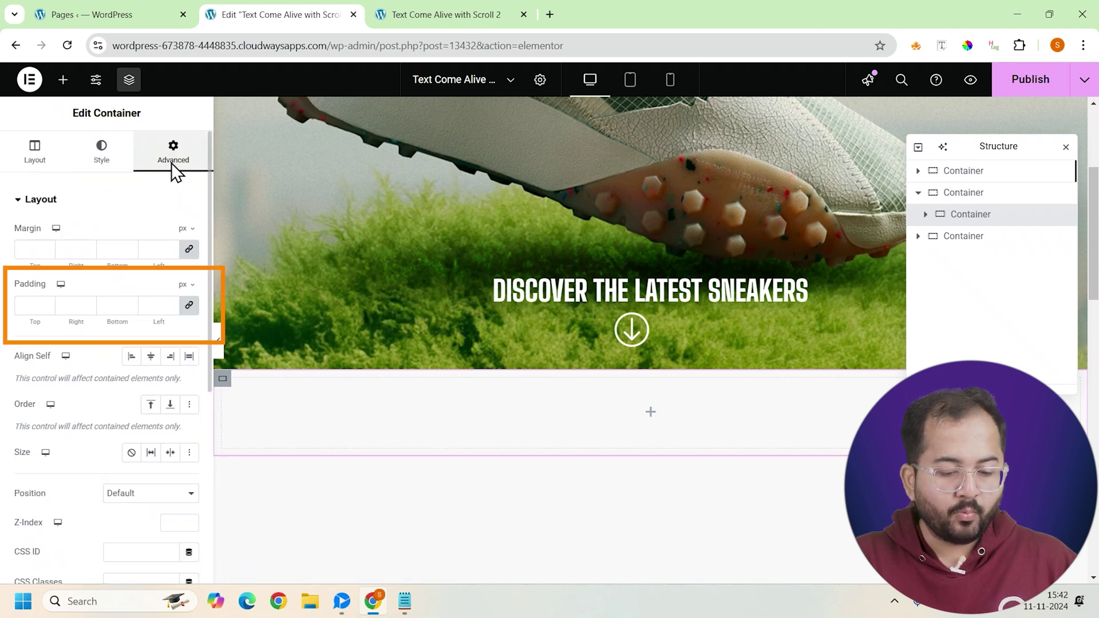
click(35, 305)
text(5)
click(113, 305)
text(5)
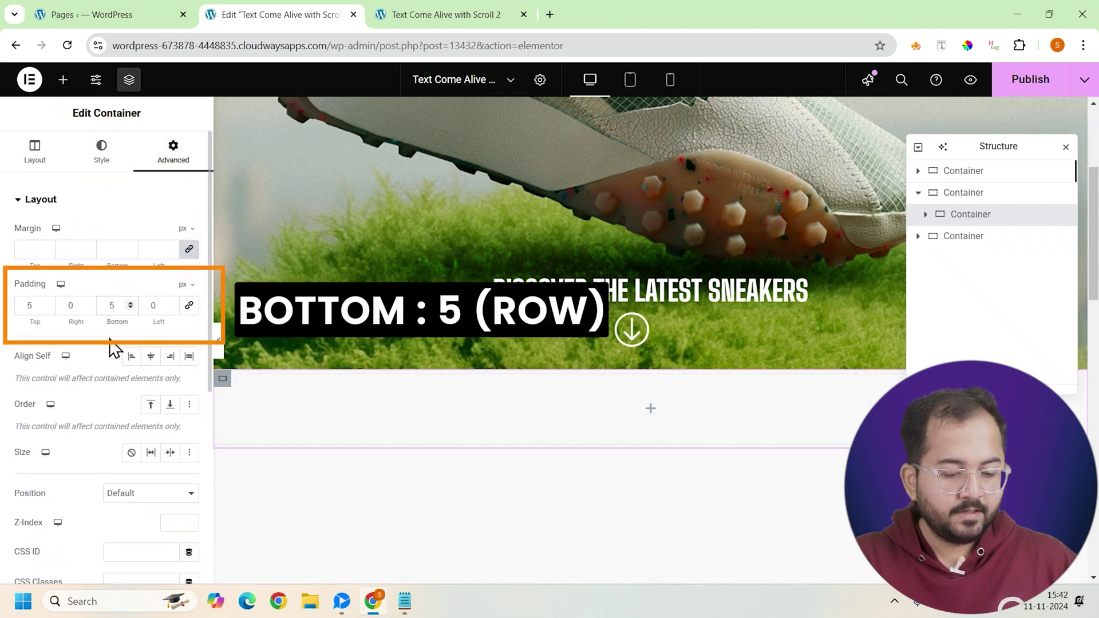
scroll(114, 344, down, 3)
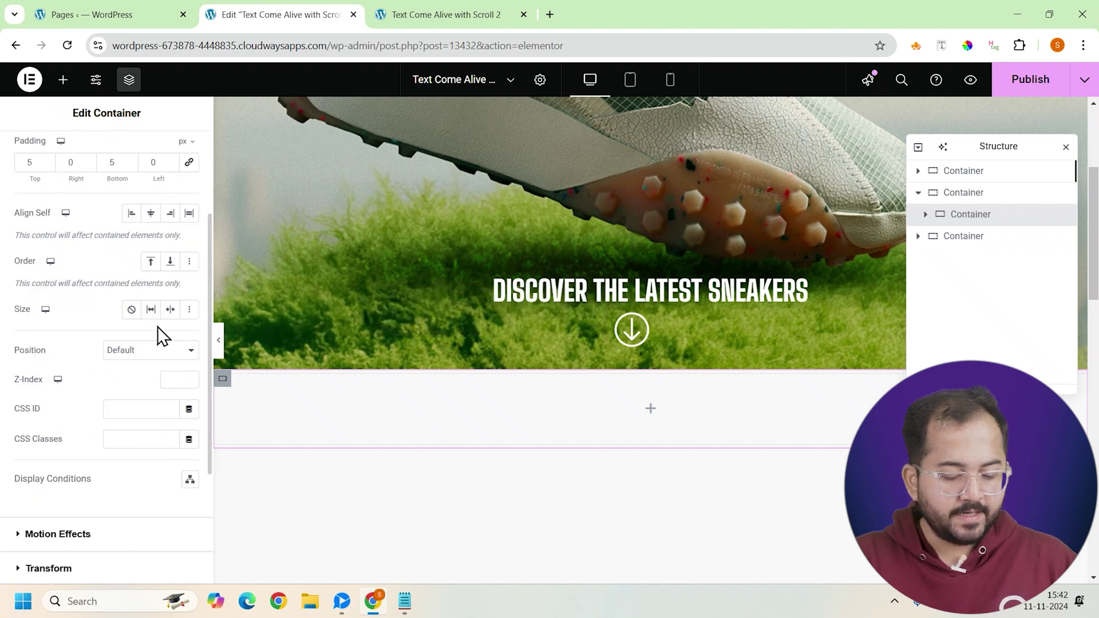
click(133, 439)
text(marquee-row)
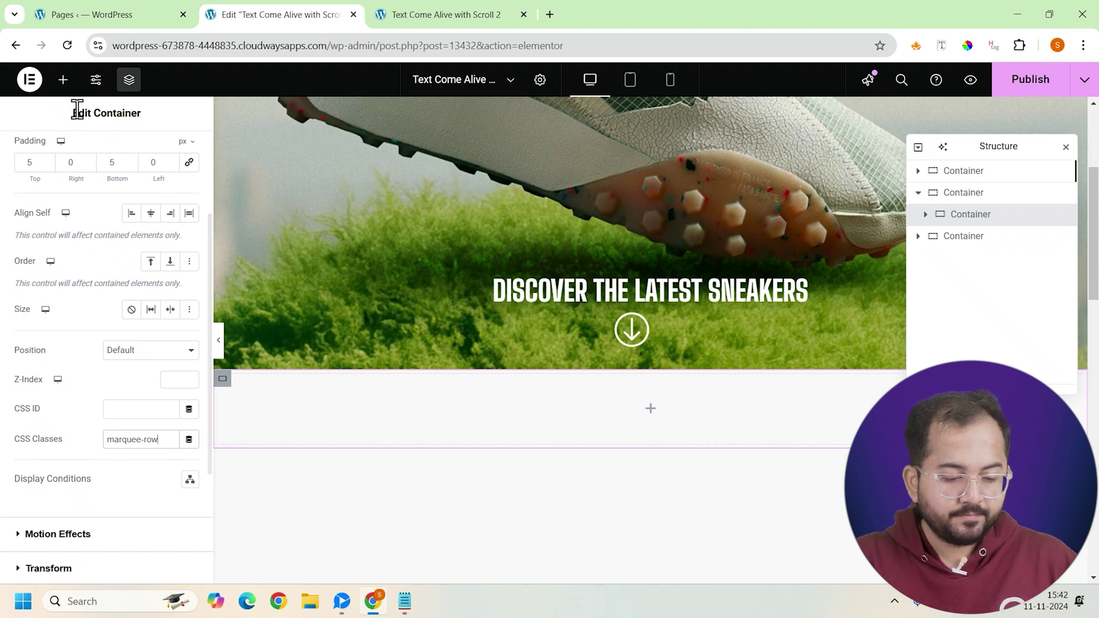
click(63, 79)
click(62, 248)
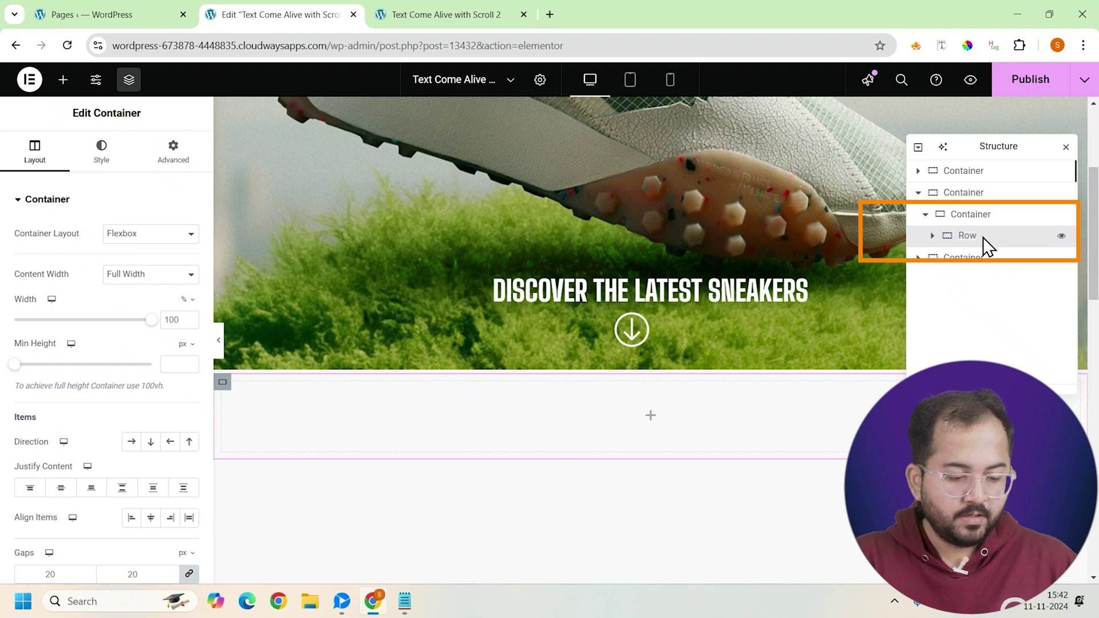
- Give the nested Row container the CSS class scroll-row
click(197, 164)
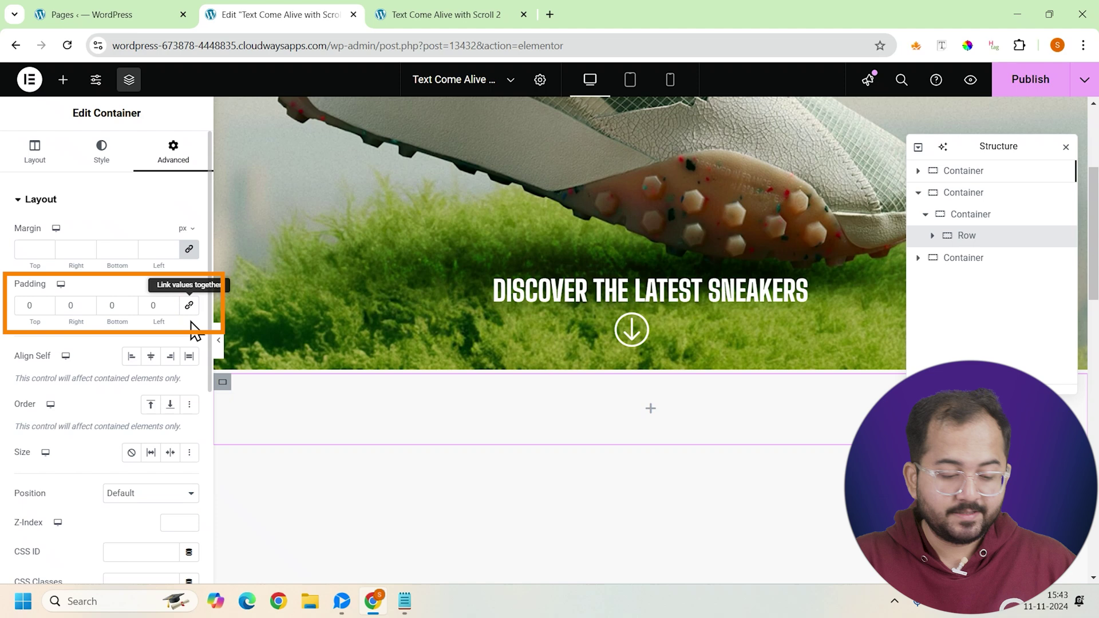
scroll(183, 356, down, 3)
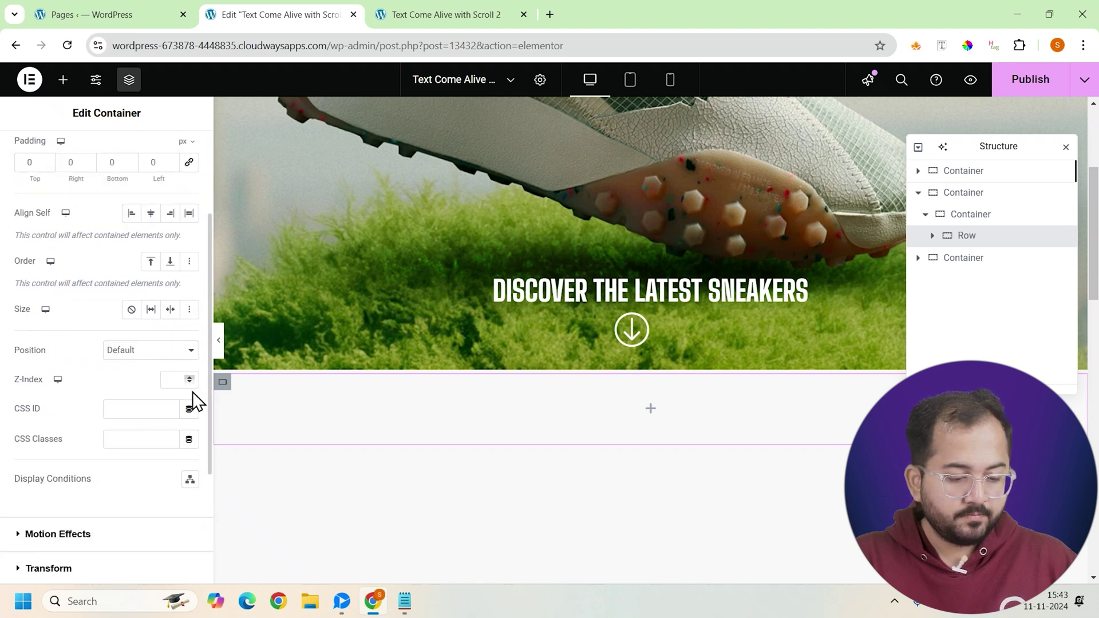
click(130, 438)
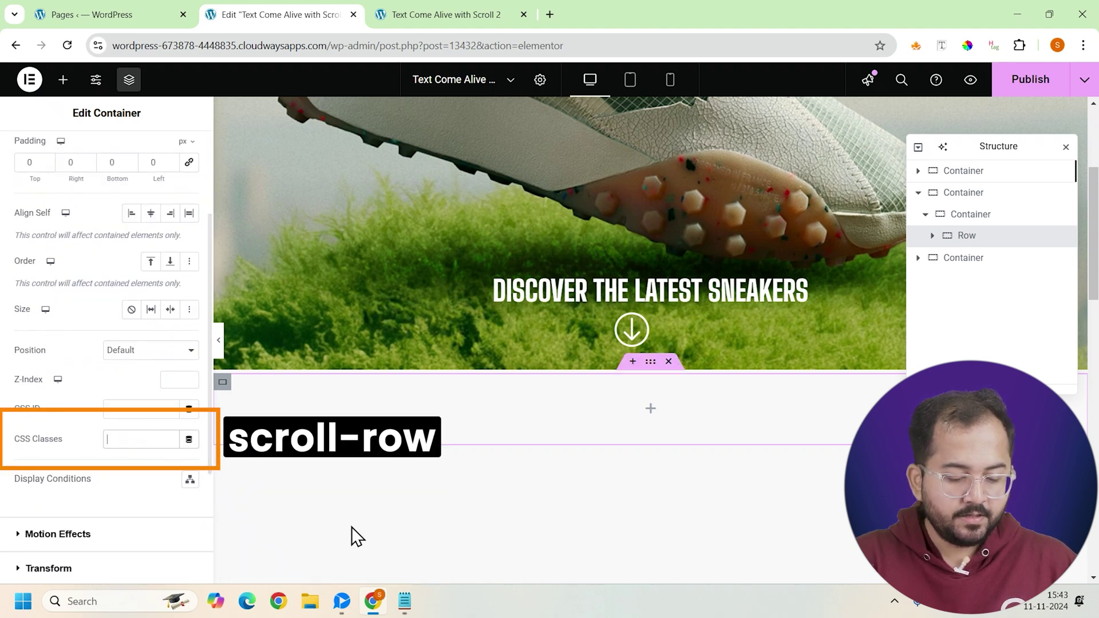
text(scroll-row)
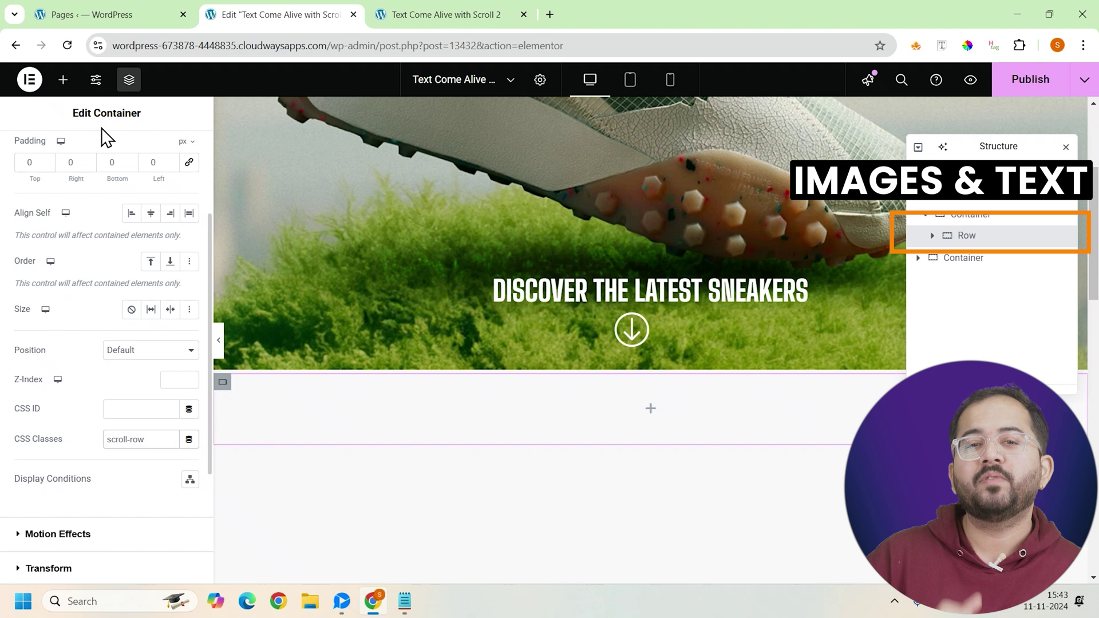
- Add a container named Column inside Row with all padding set to 0
click(64, 84)
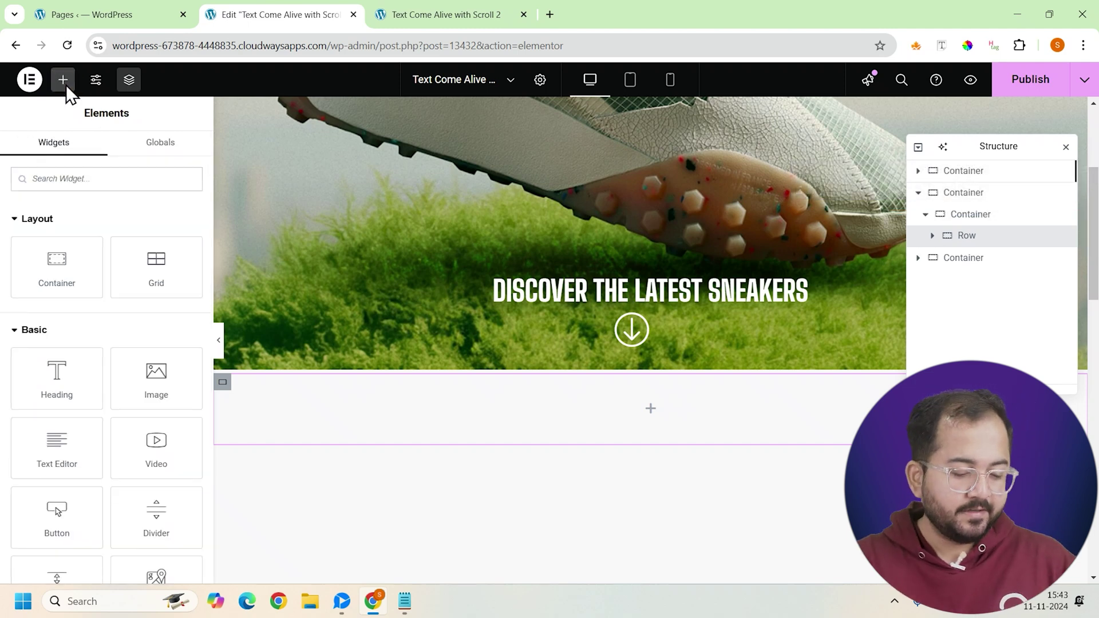
click(67, 259)
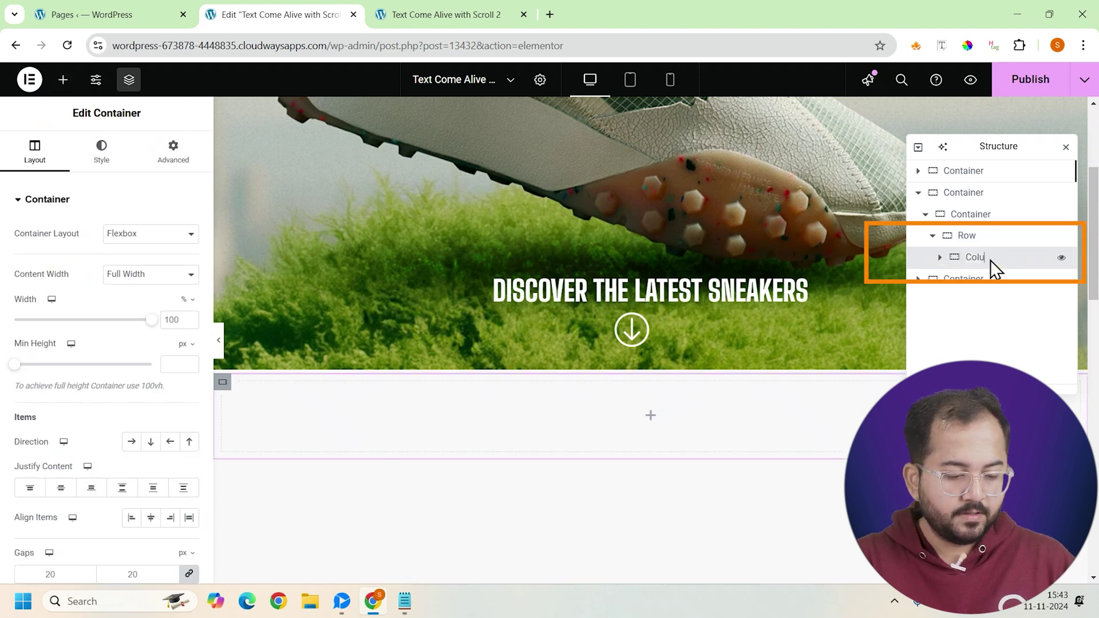
text(mn)
key(Return)
click(173, 154)
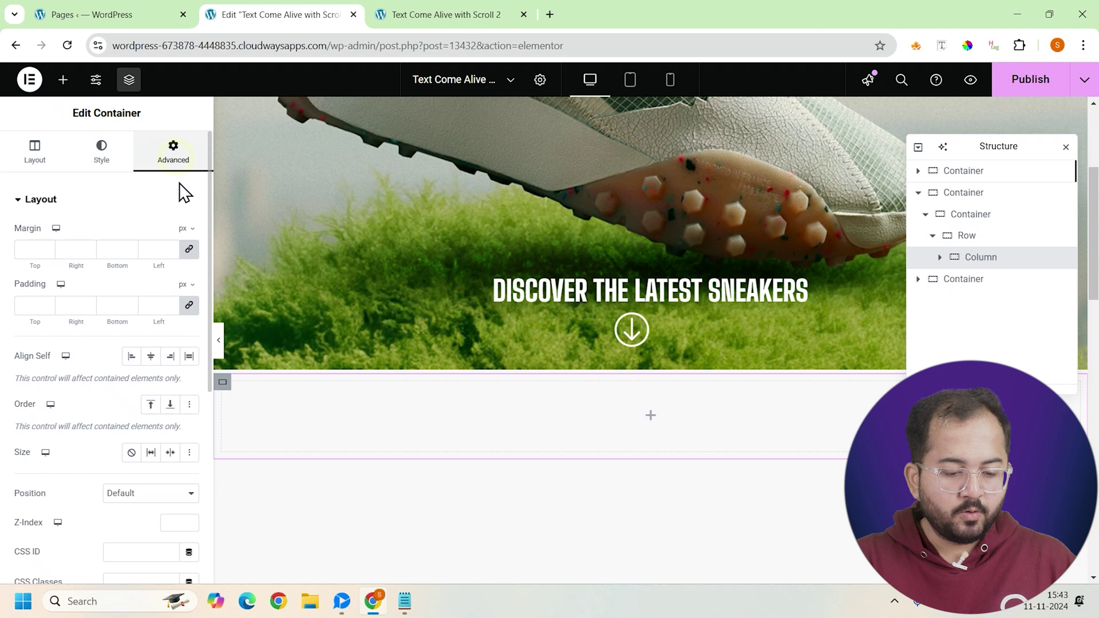
drag(166, 323, 162, 324)
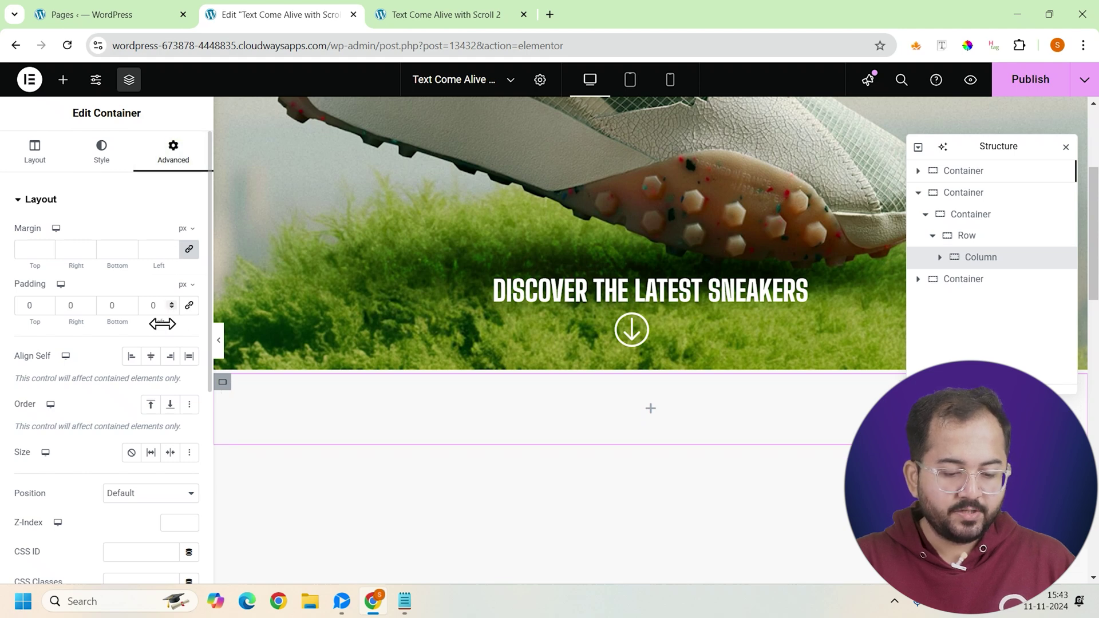
- Add an Image widget to the Column showing the photo of the man in pink clouds
click(63, 79)
click(149, 387)
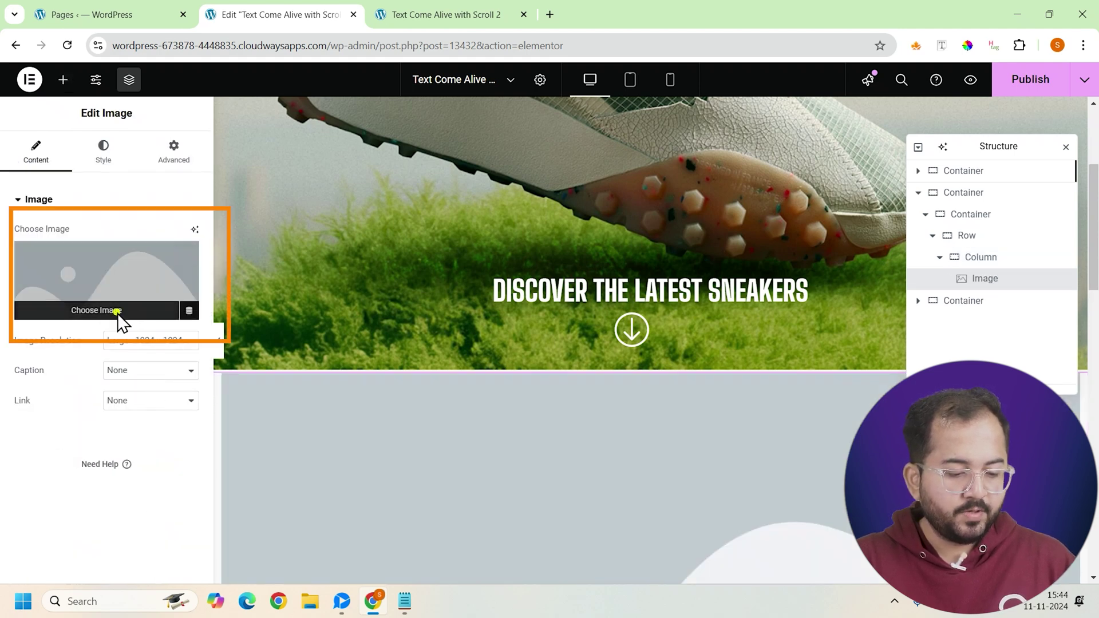
click(118, 313)
click(679, 337)
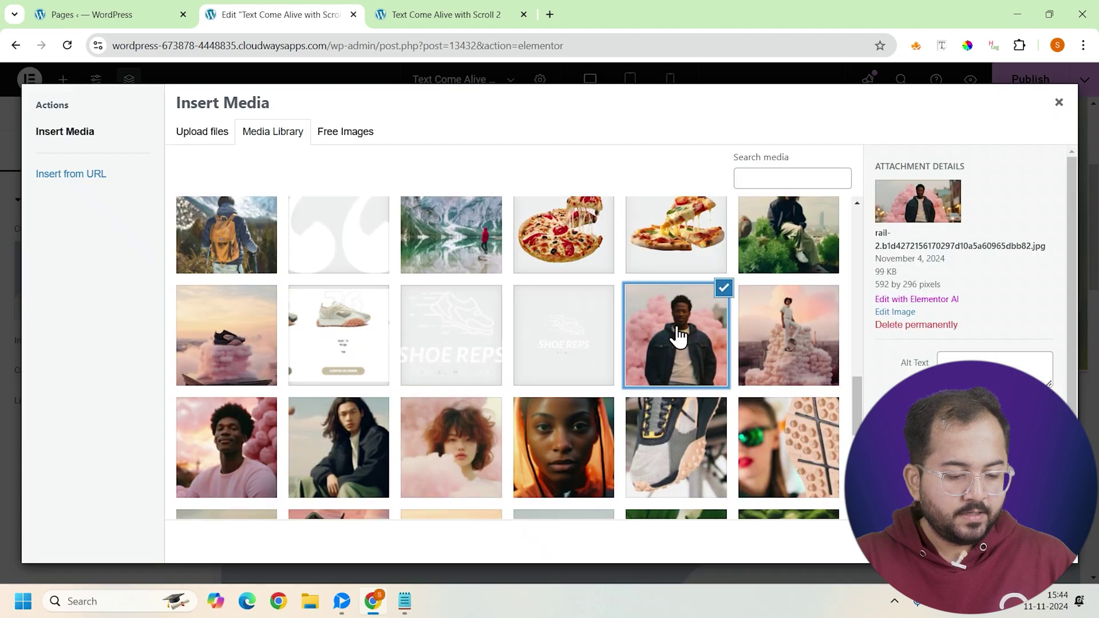
click(1030, 546)
- Give the image the CSS class scroll-image
click(172, 153)
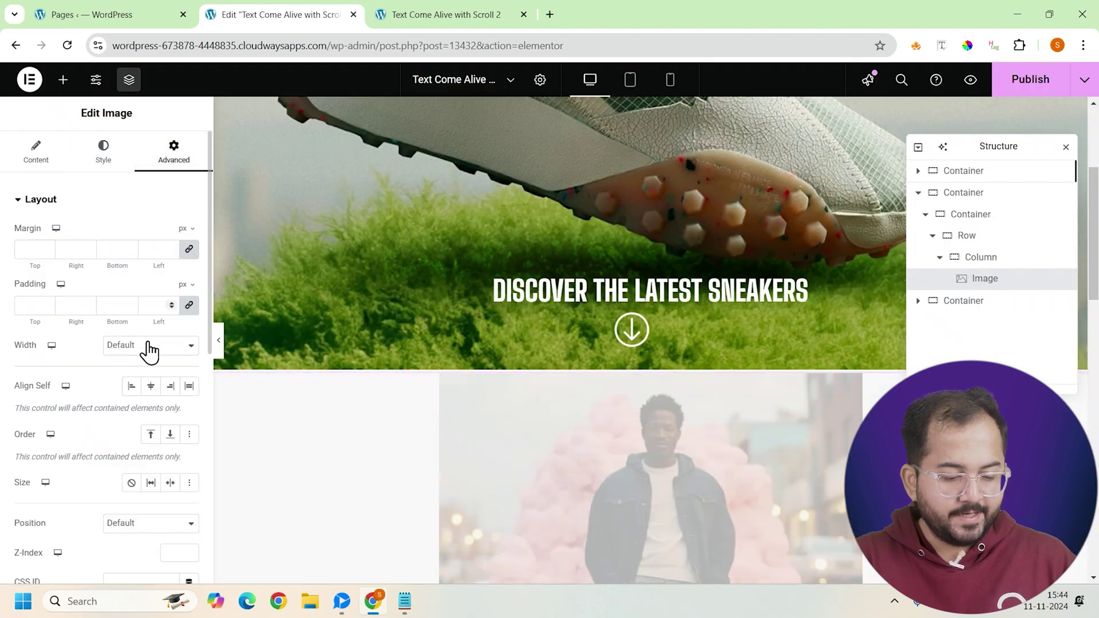
scroll(137, 343, down, 4)
click(118, 400)
text(scroll-image)
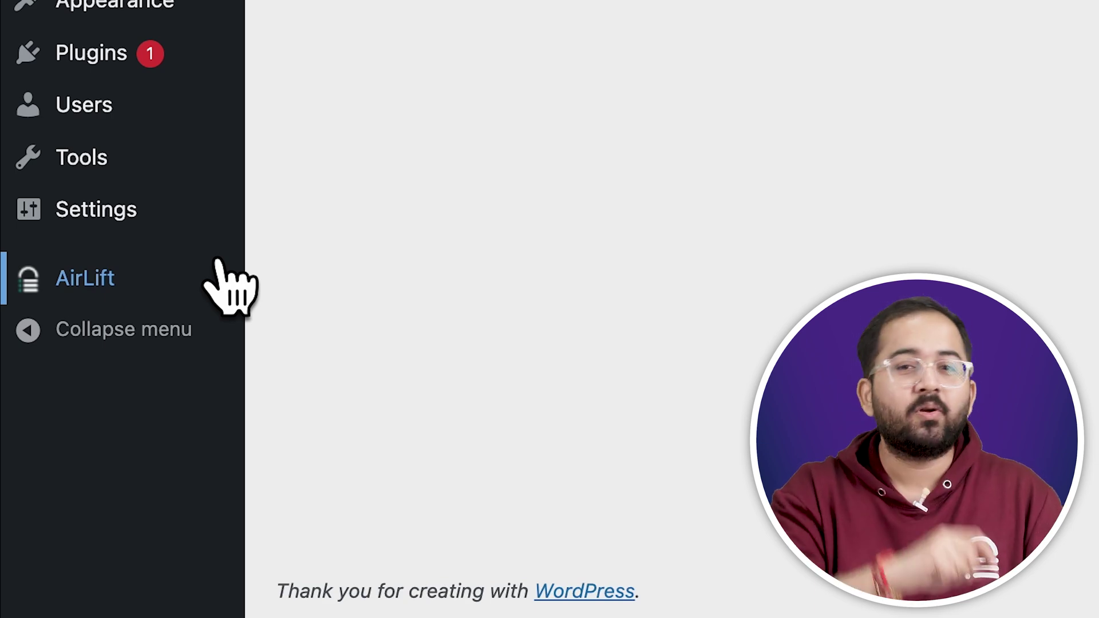
scroll(217, 269, up, 10)
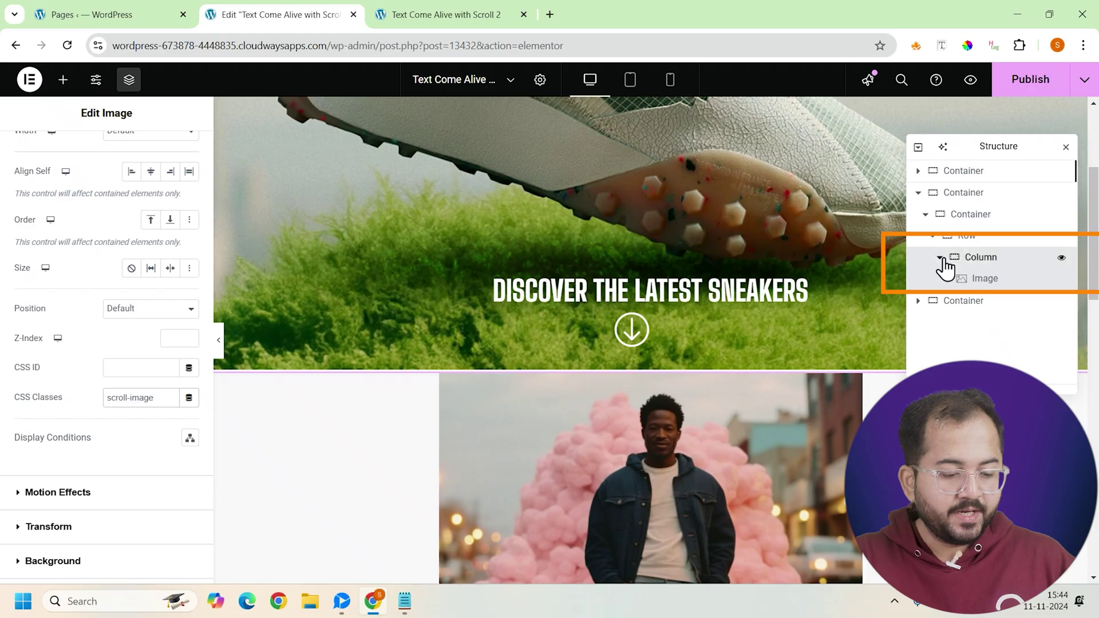
- Duplicate the photo Column twice in the Navigator
click(940, 258)
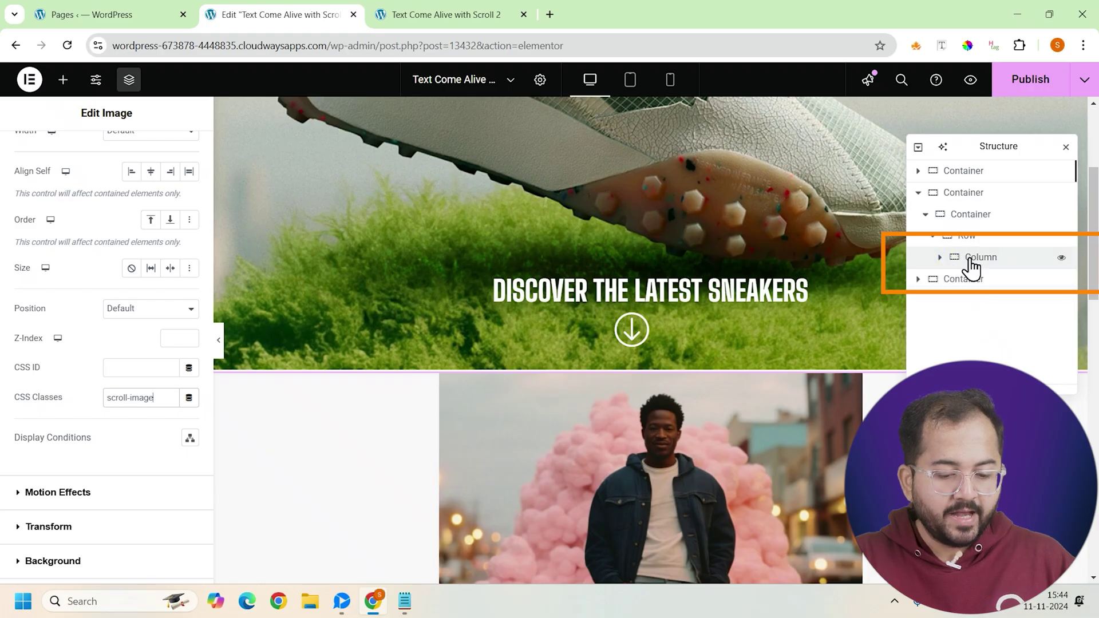
right_click(971, 265)
click(970, 261)
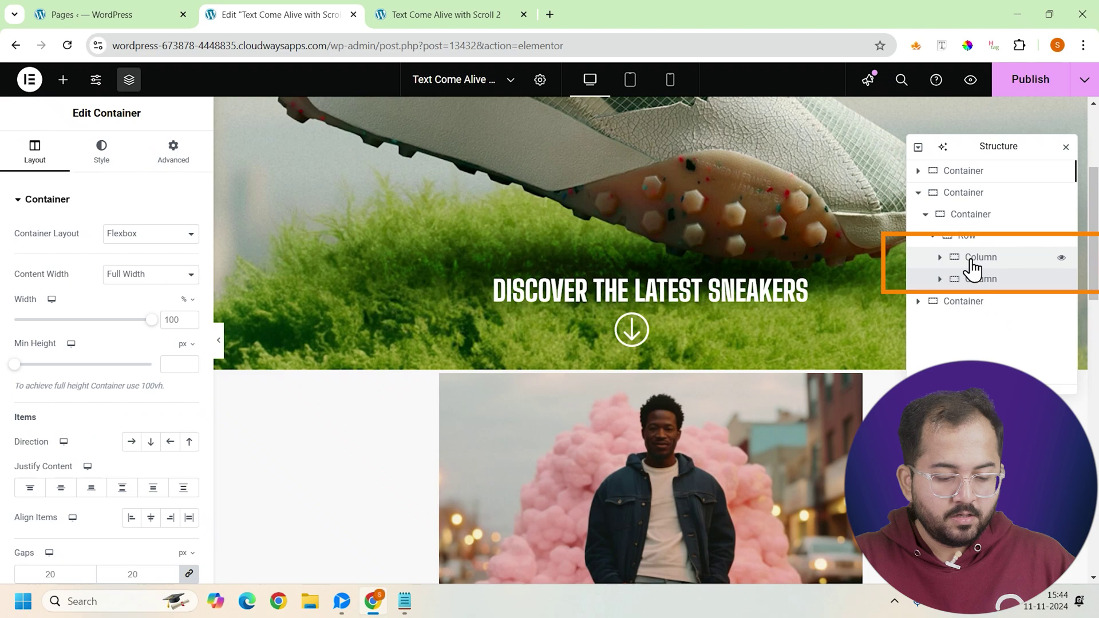
right_click(976, 270)
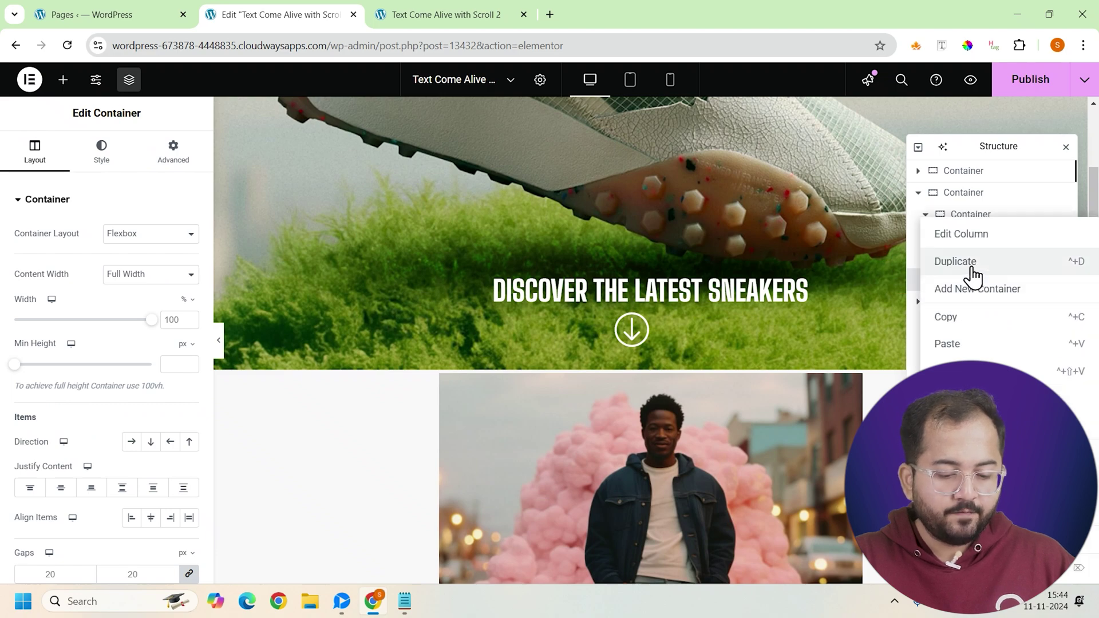
click(971, 263)
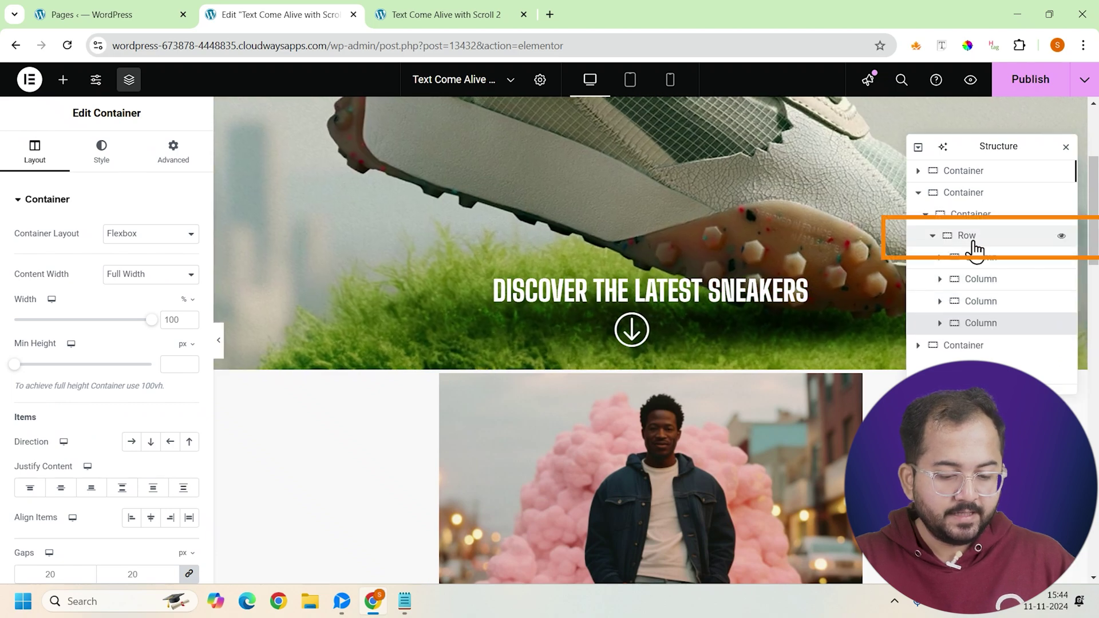
- Set the Row container's direction to Row so the photo columns sit side by side
click(975, 237)
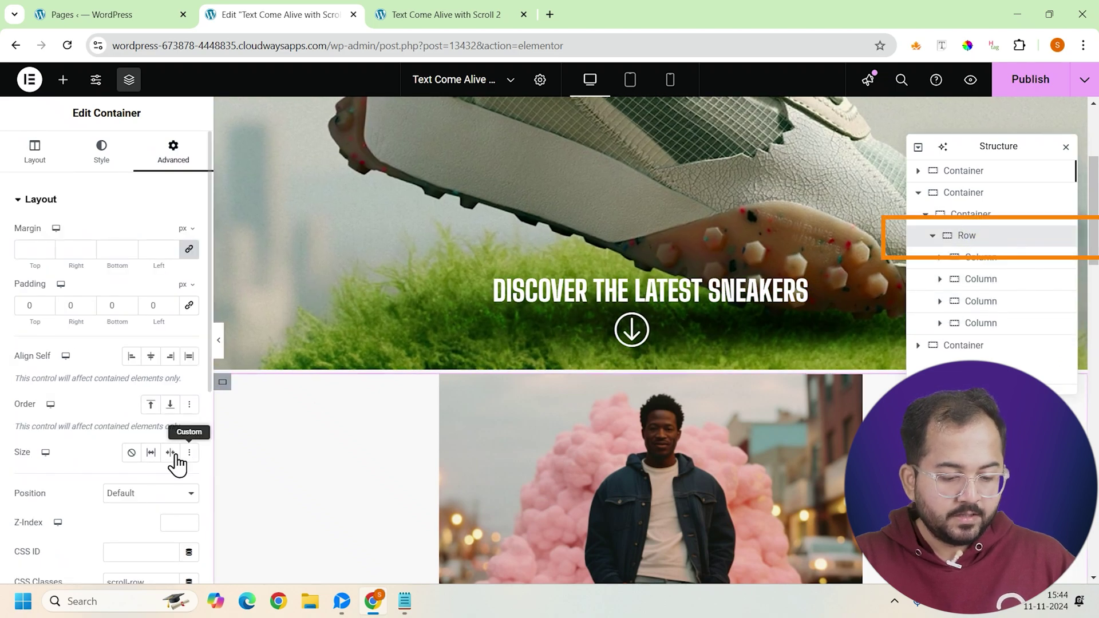
click(42, 166)
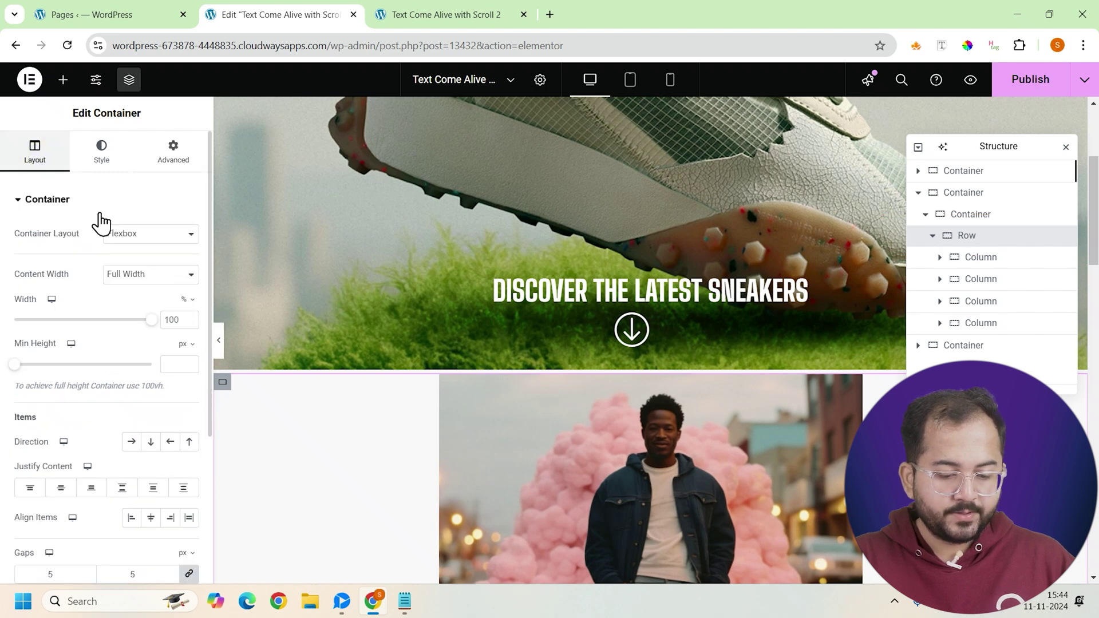
click(131, 441)
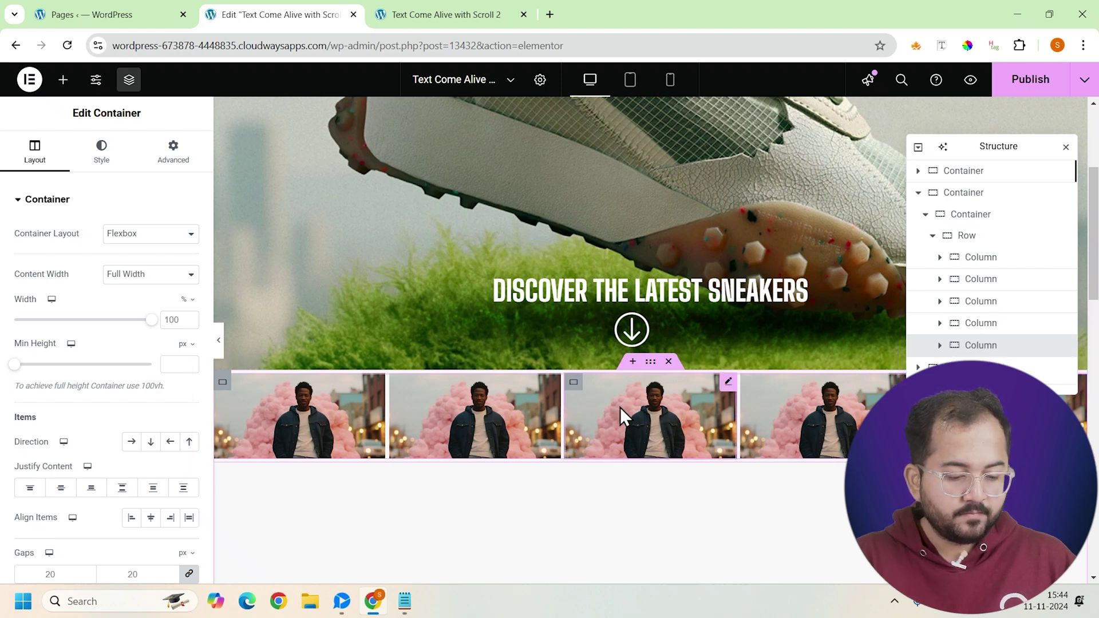
click(578, 383)
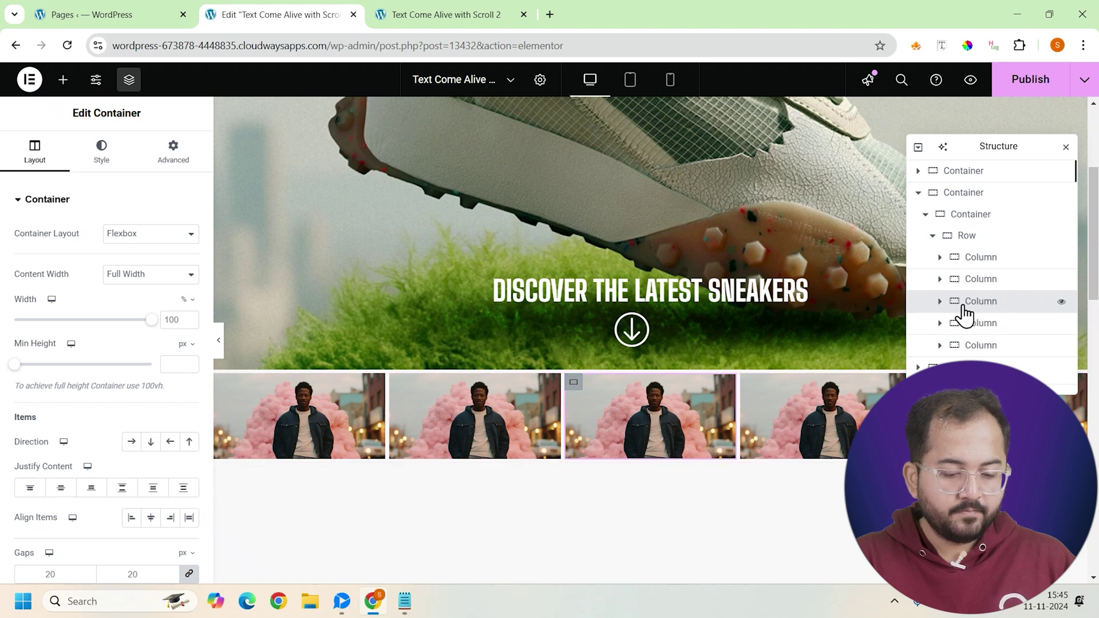
- Delete the third column's photo and put a lorem ipsum Text Editor widget in its place
click(941, 302)
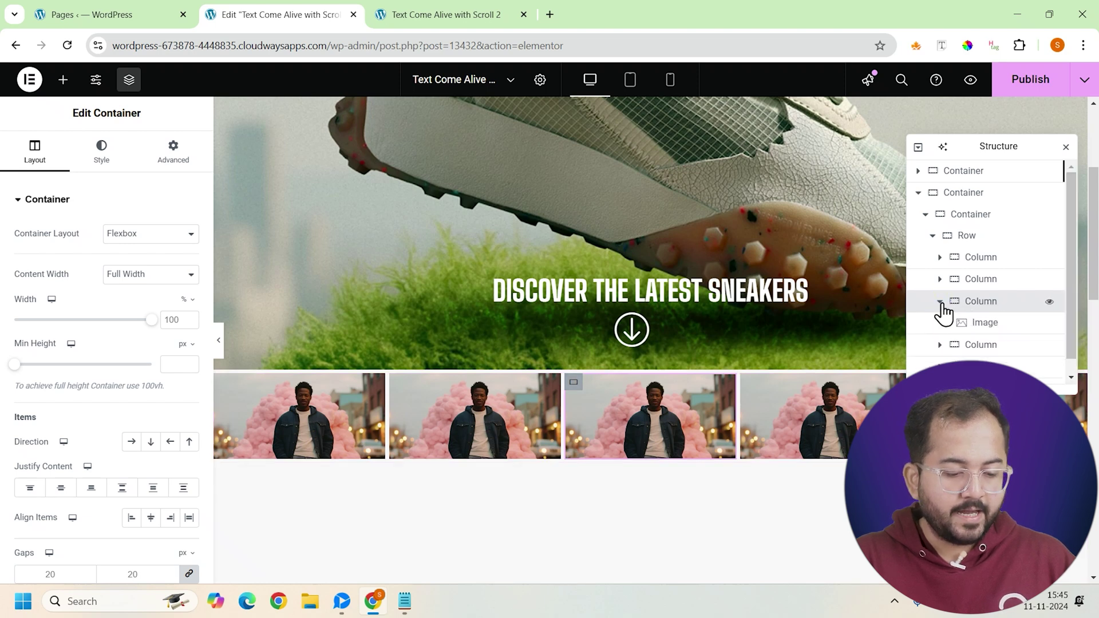
click(984, 336)
right_click(984, 338)
click(1008, 568)
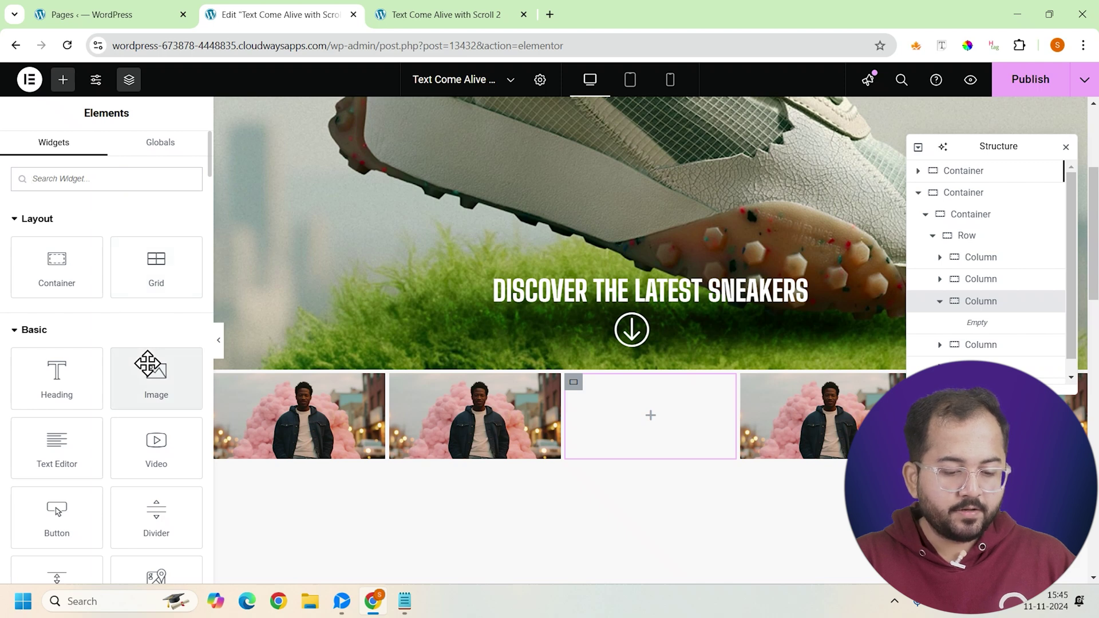
click(76, 446)
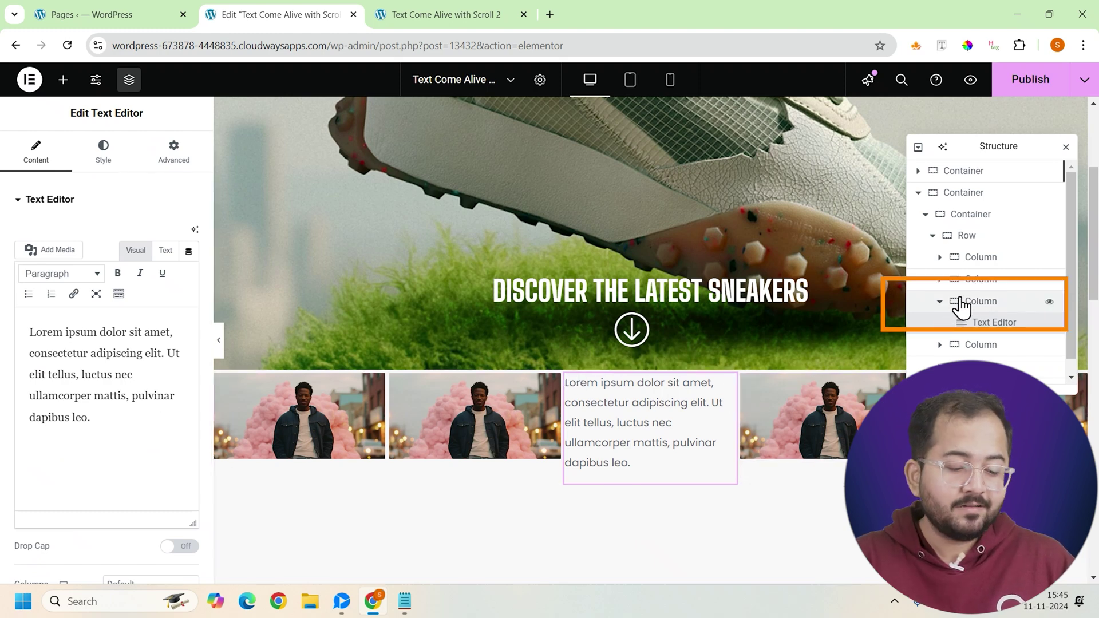
- Add the CSS class scroll-text to the third column holding the text
click(978, 305)
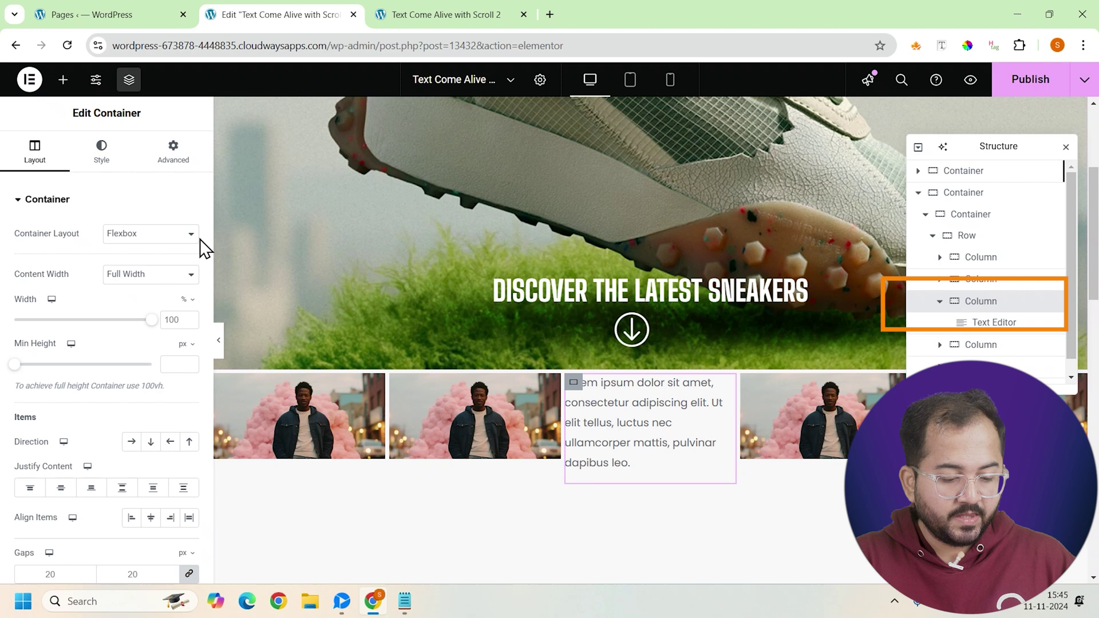
click(173, 149)
scroll(153, 395, down, 1)
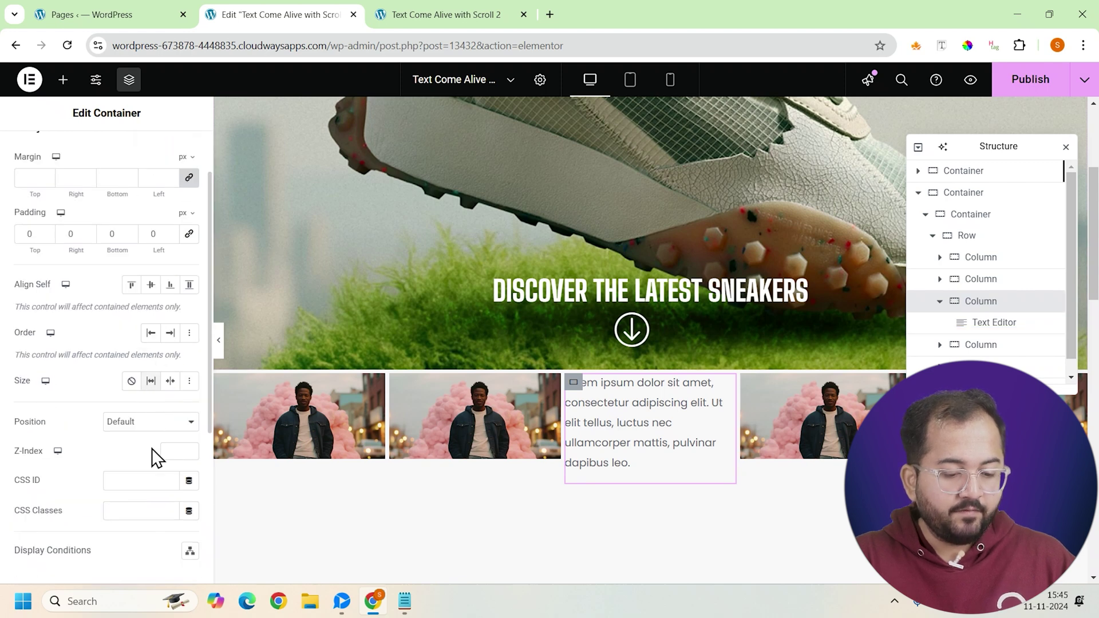
click(152, 509)
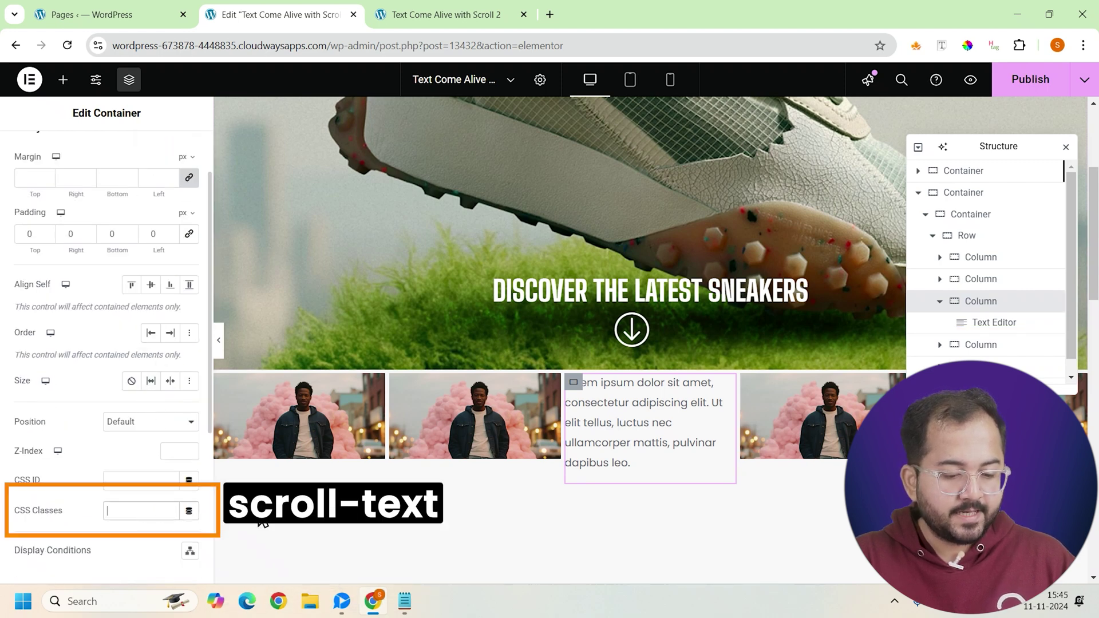
text(scroll-text)
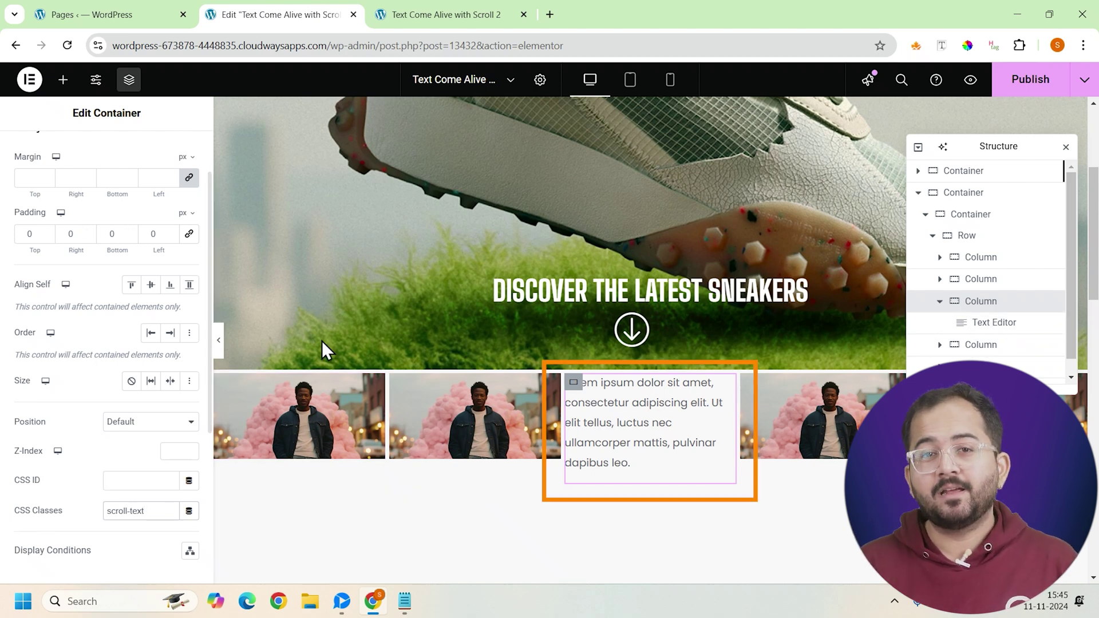
- Clear the placeholder lorem ipsum and switch the Text Editor to its HTML Text view
click(1011, 327)
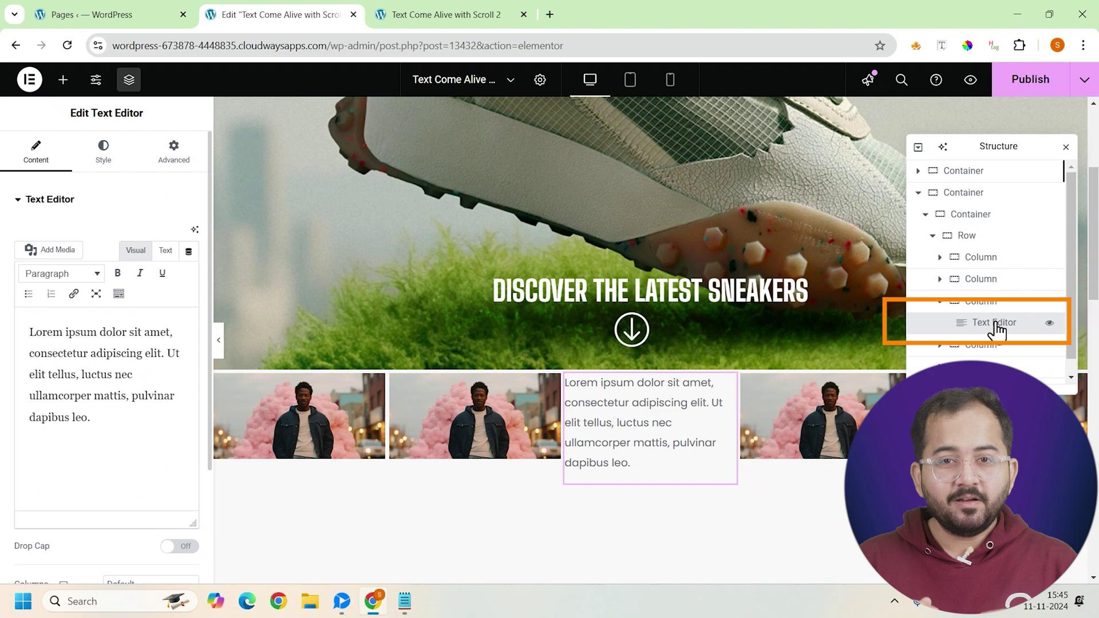
key(ctrl+a)
key(BackSpace)
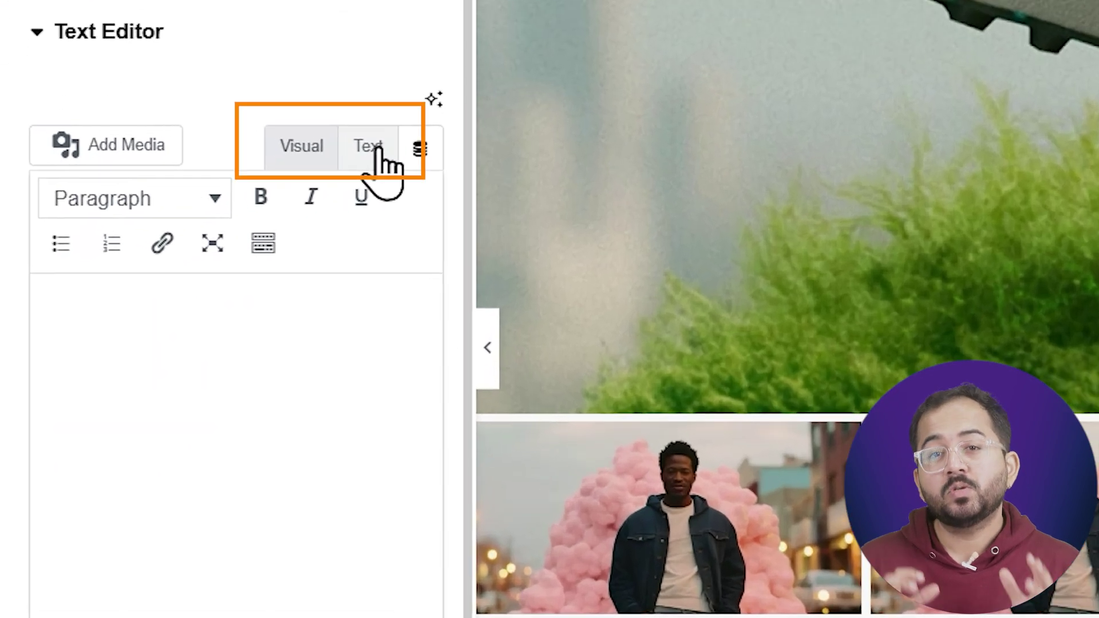
click(168, 252)
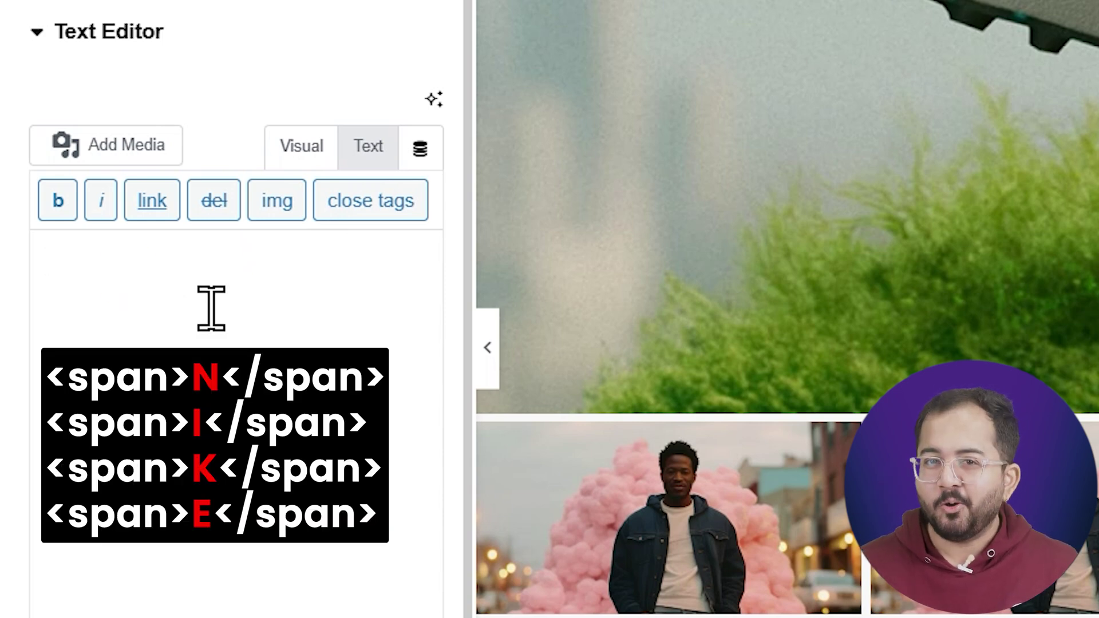
key(Right)
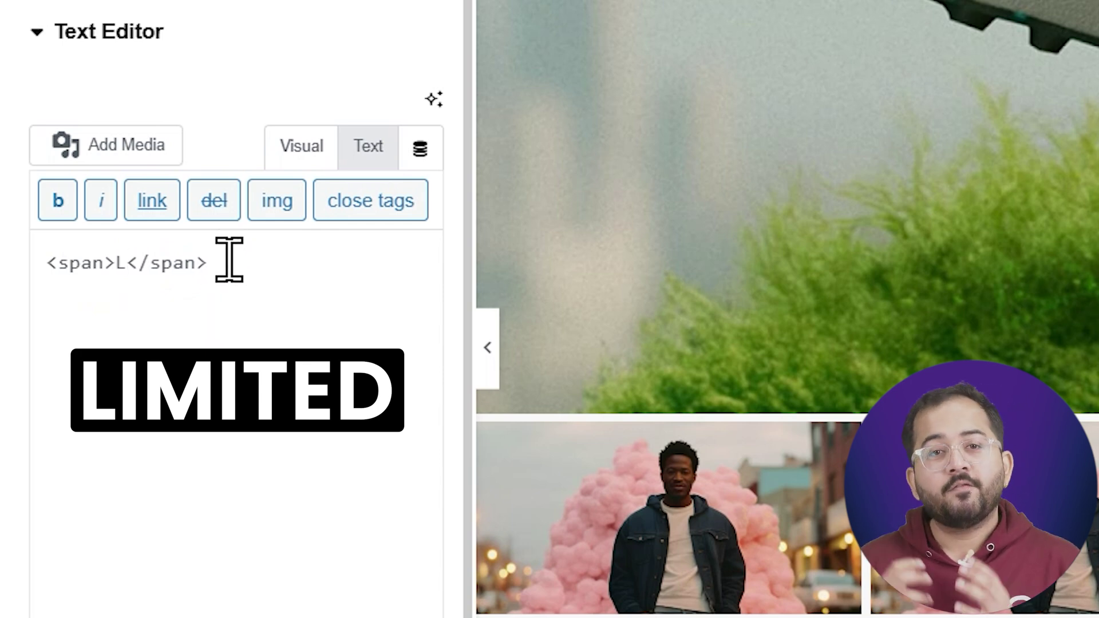
- Copy the <span>L</span> line and paste it onto new lines to build LIMITED
drag(220, 259, 44, 265)
key(ctrl+c)
click(294, 251)
key(Return)
key(ctrl+v)
key(Return)
key(ctrl+v)
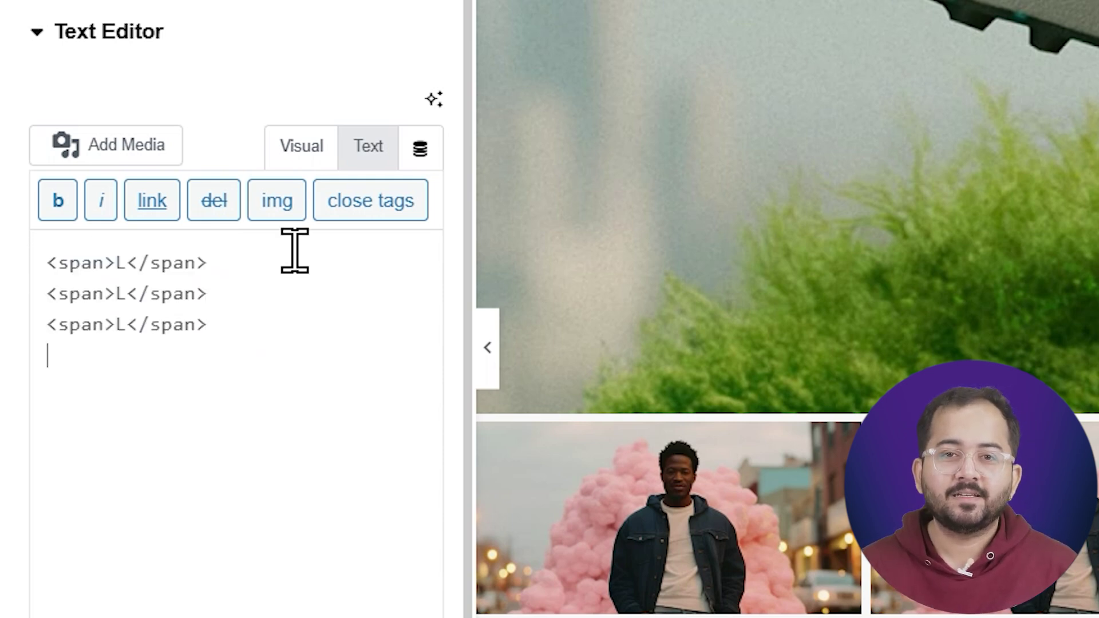
key(ctrl+v)
key(Return)
key(ctrl+v)
key(Return)
key(ctrl+v)
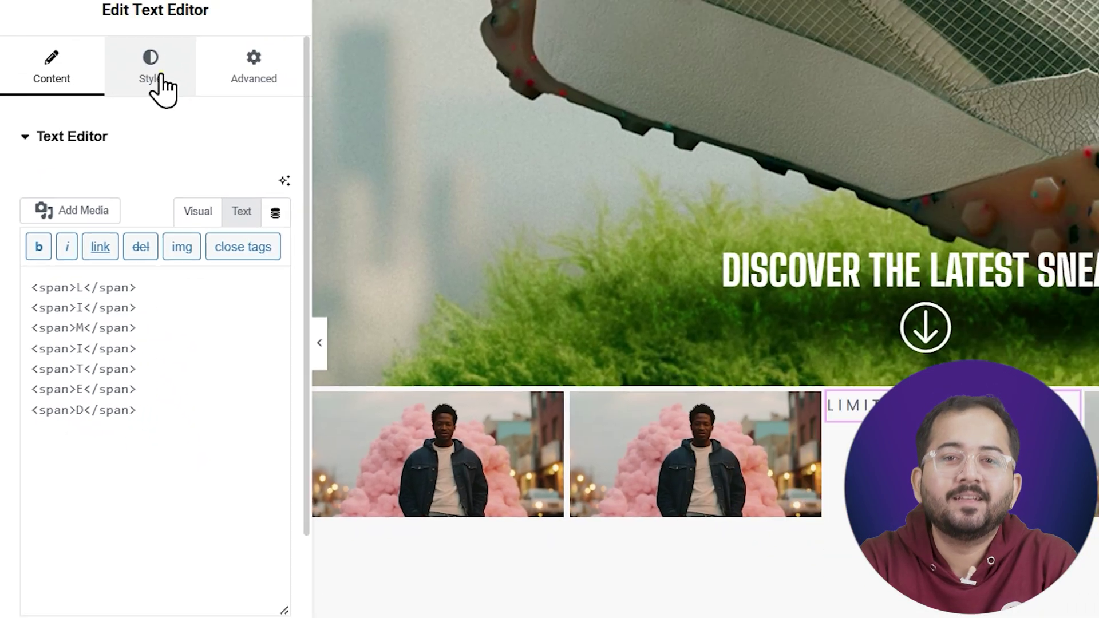
- Set the LIMITED text colour to near-black #020101
click(160, 78)
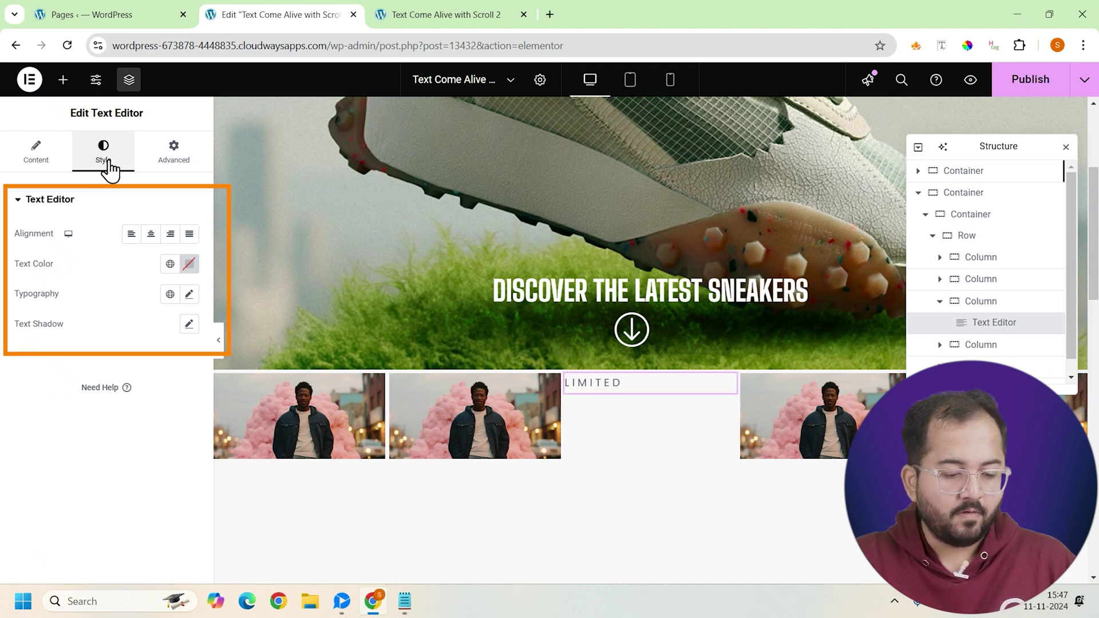
click(189, 264)
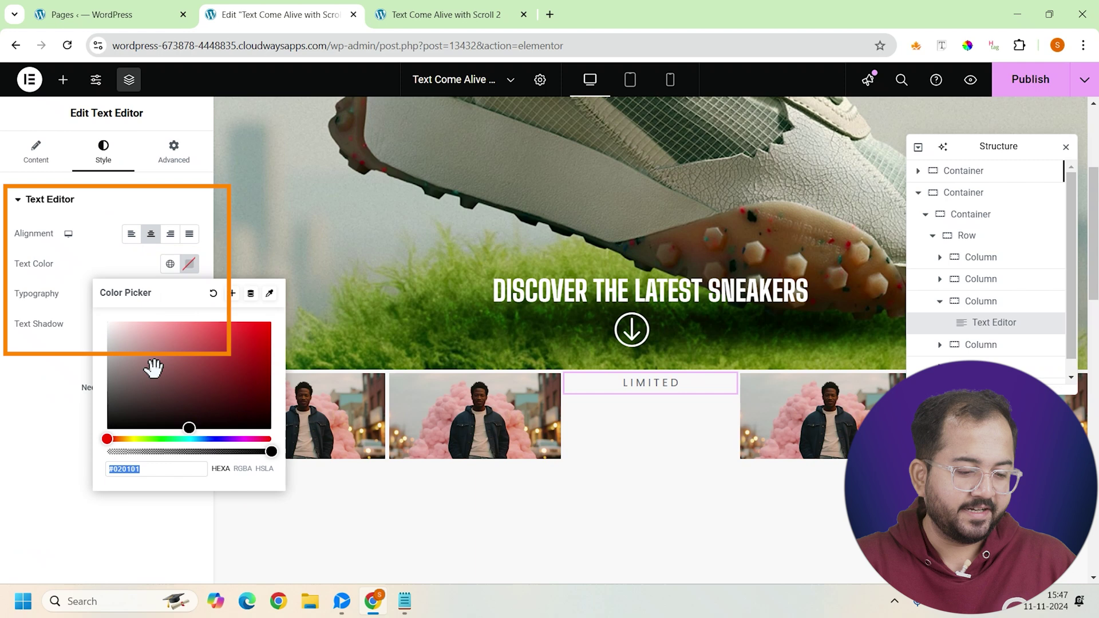
click(135, 397)
click(189, 294)
- Set the parent Column's Justify Content to Center
click(962, 308)
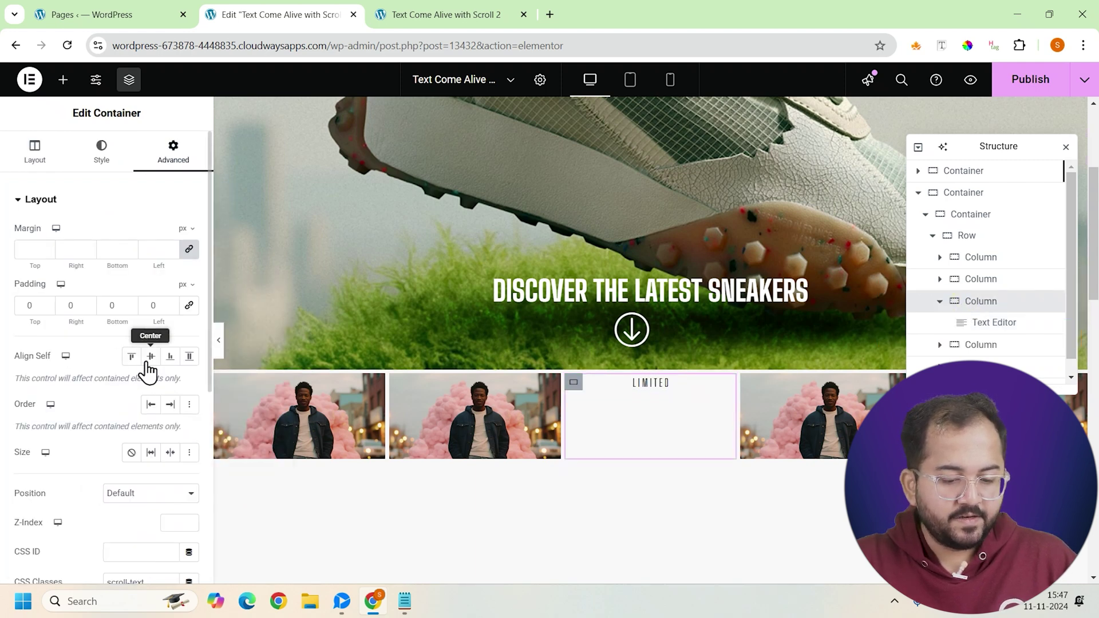
click(34, 150)
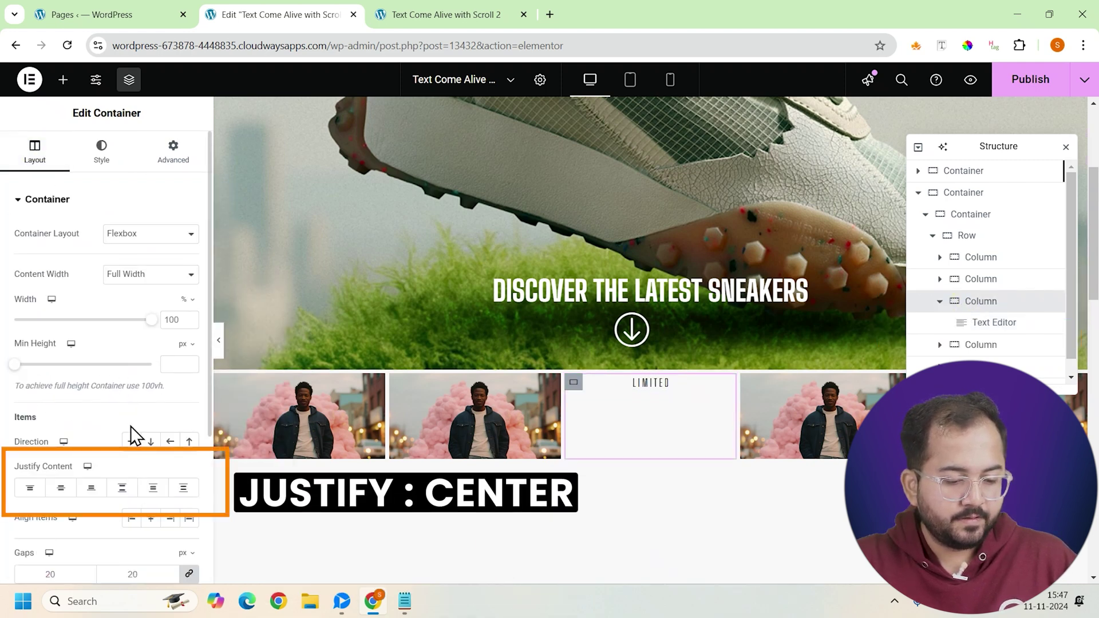
click(56, 490)
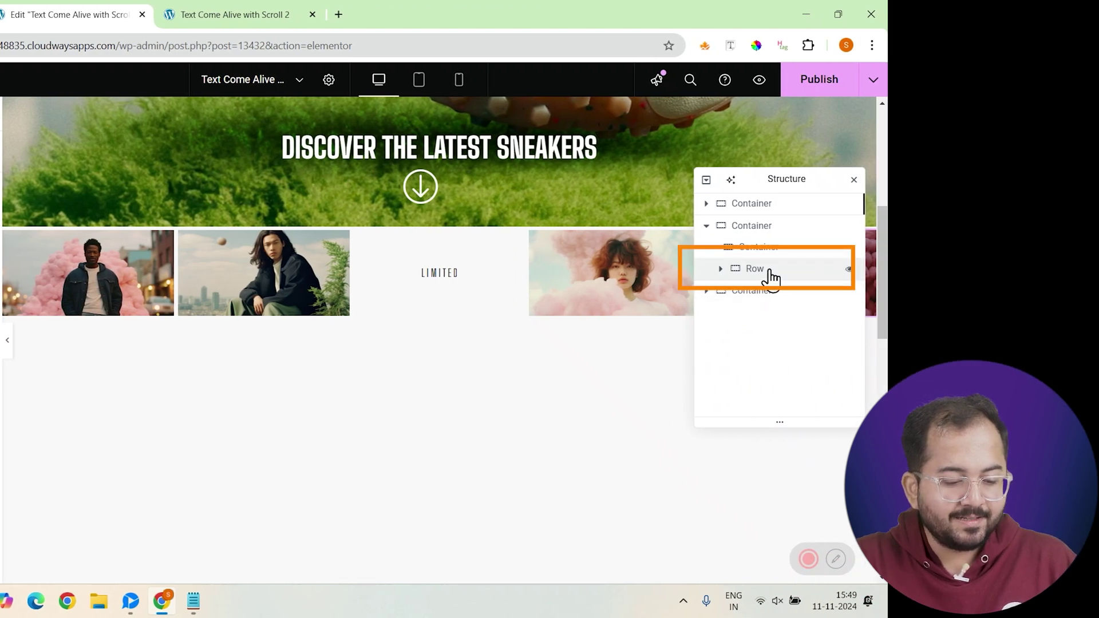
- Duplicate the image row three times so four photo rows stack in the section
right_click(742, 279)
click(752, 266)
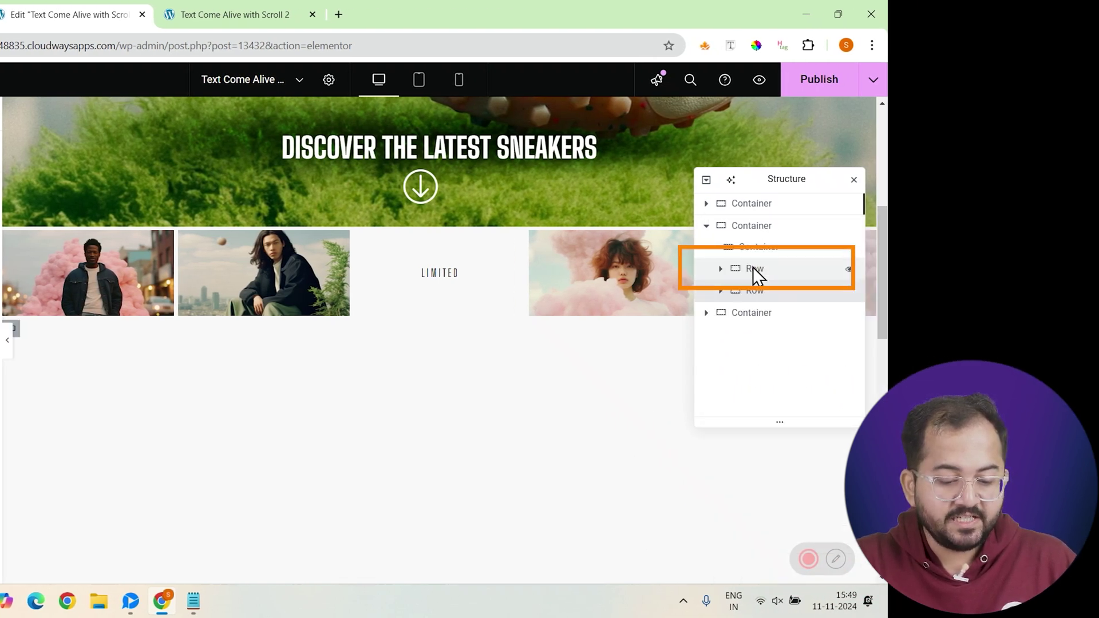
right_click(746, 291)
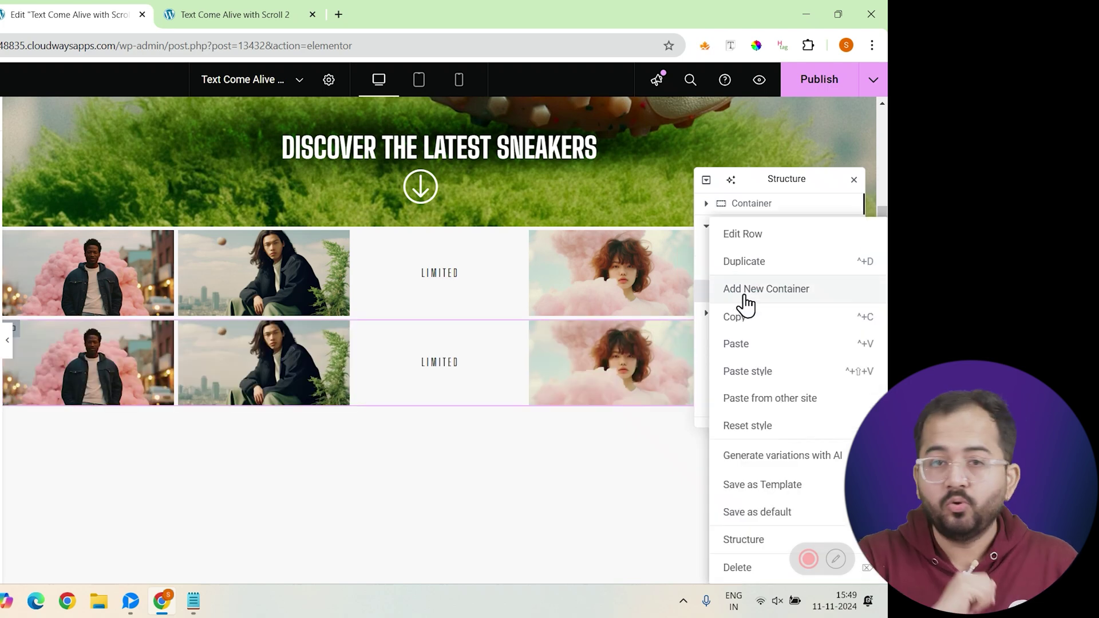
click(752, 267)
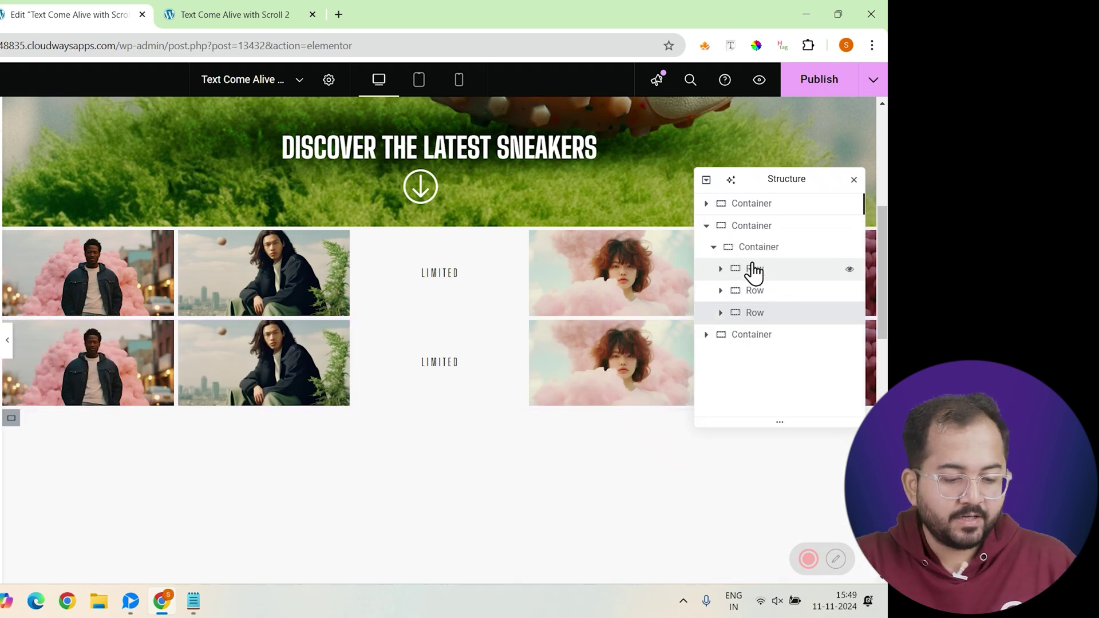
right_click(755, 314)
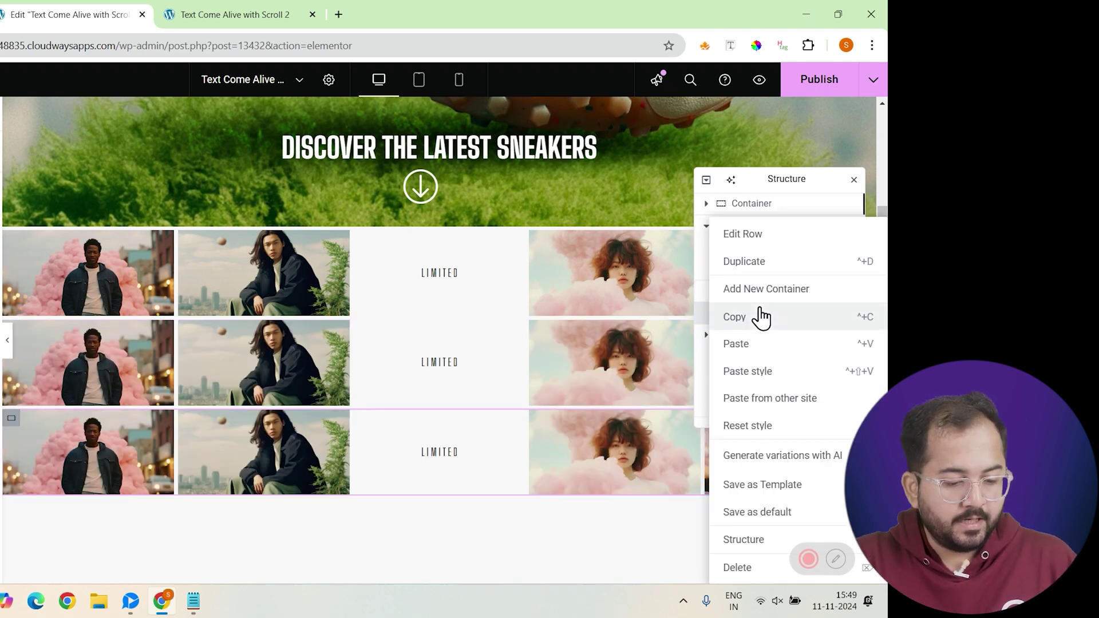
click(753, 266)
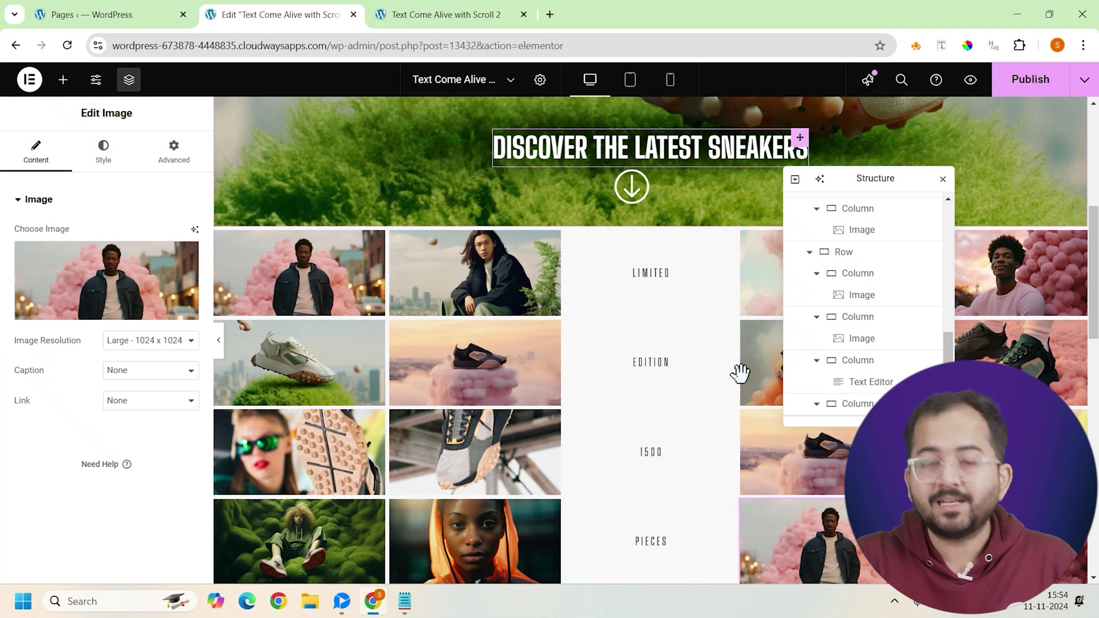
- Add a one-column Flexbox container below the image rows
scroll(740, 372, down, 4)
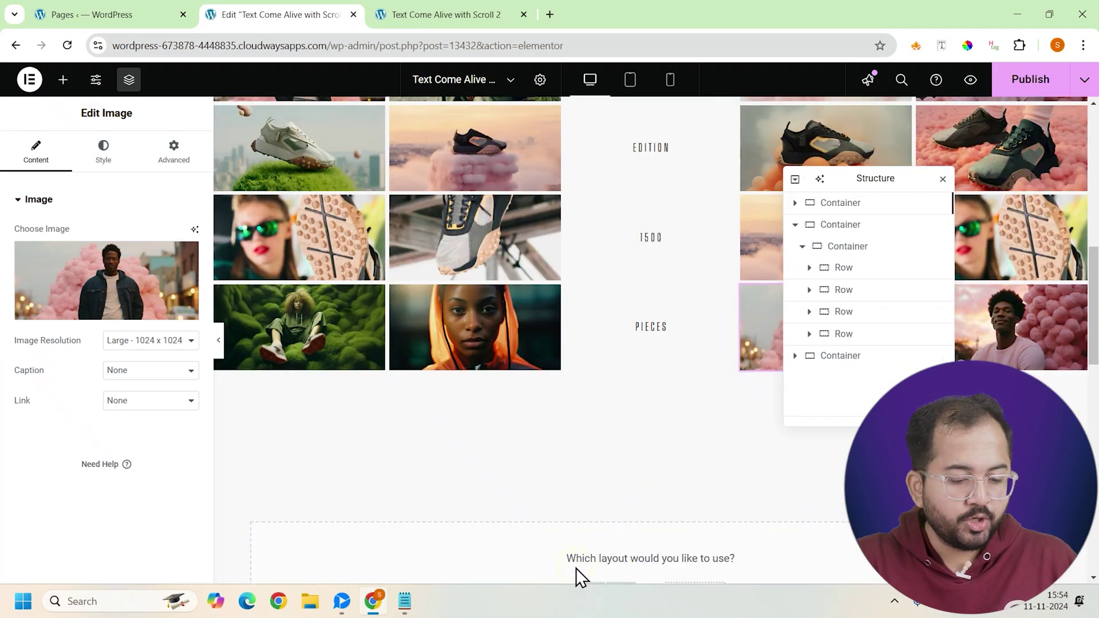
scroll(567, 489, down, 4)
click(598, 418)
click(474, 395)
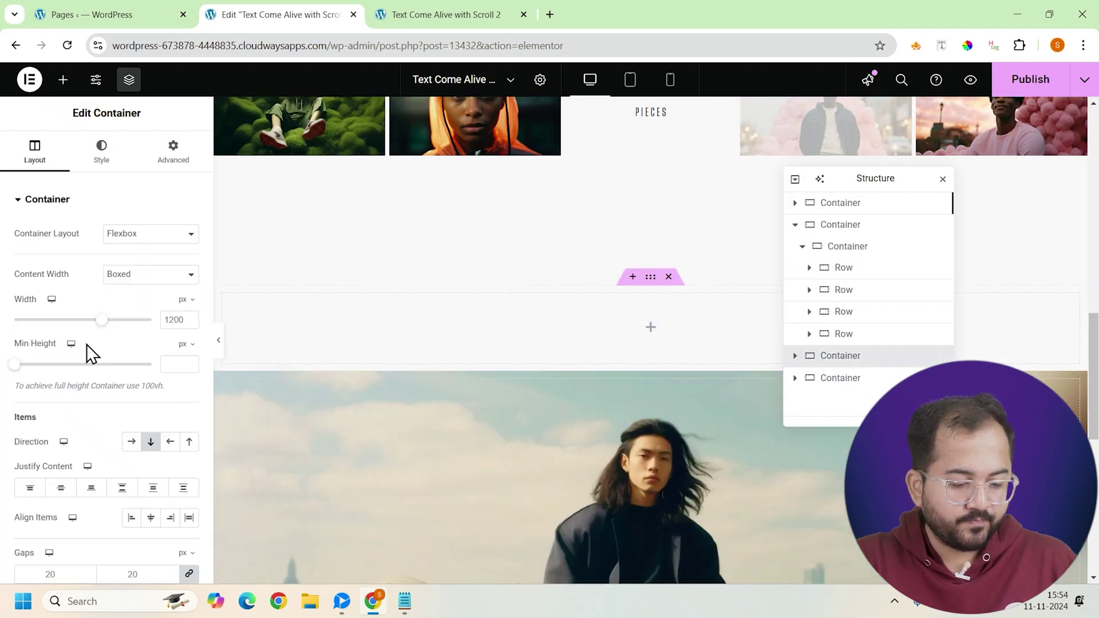
click(63, 79)
- Place an HTML widget in it and paste the GSAP ScrollTrigger code into HTML Code
text(html)
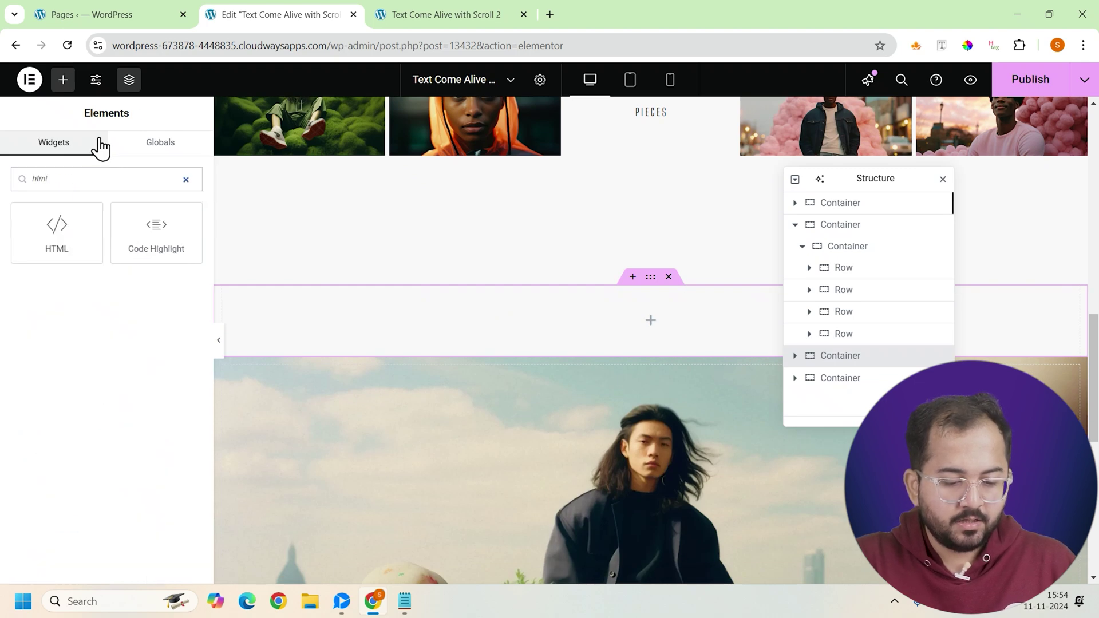
click(57, 231)
click(158, 151)
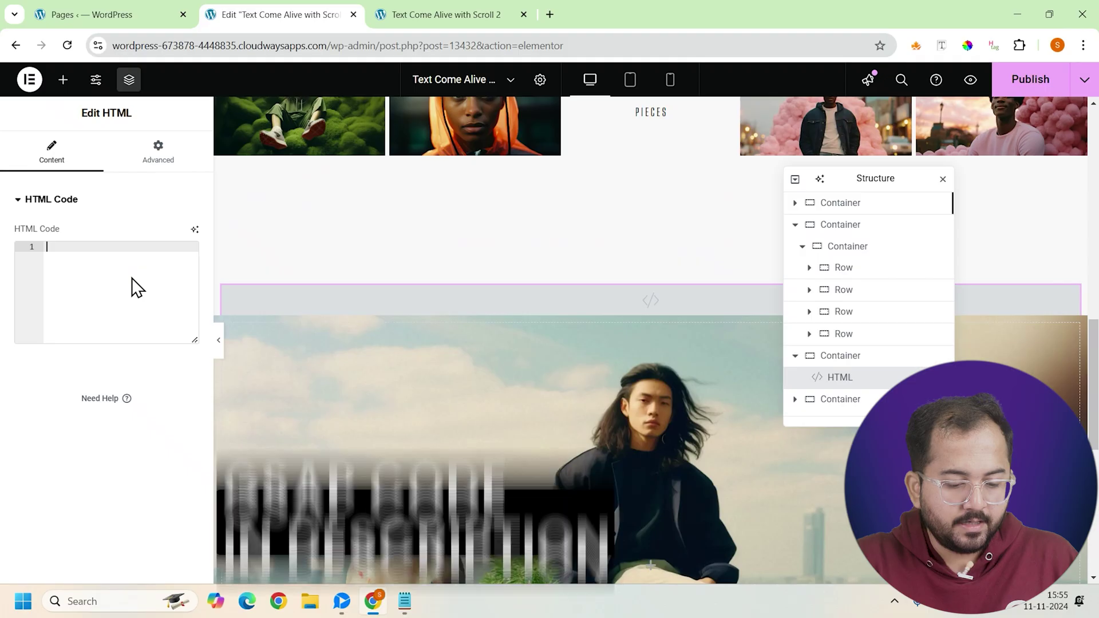
right_click(132, 278)
click(166, 438)
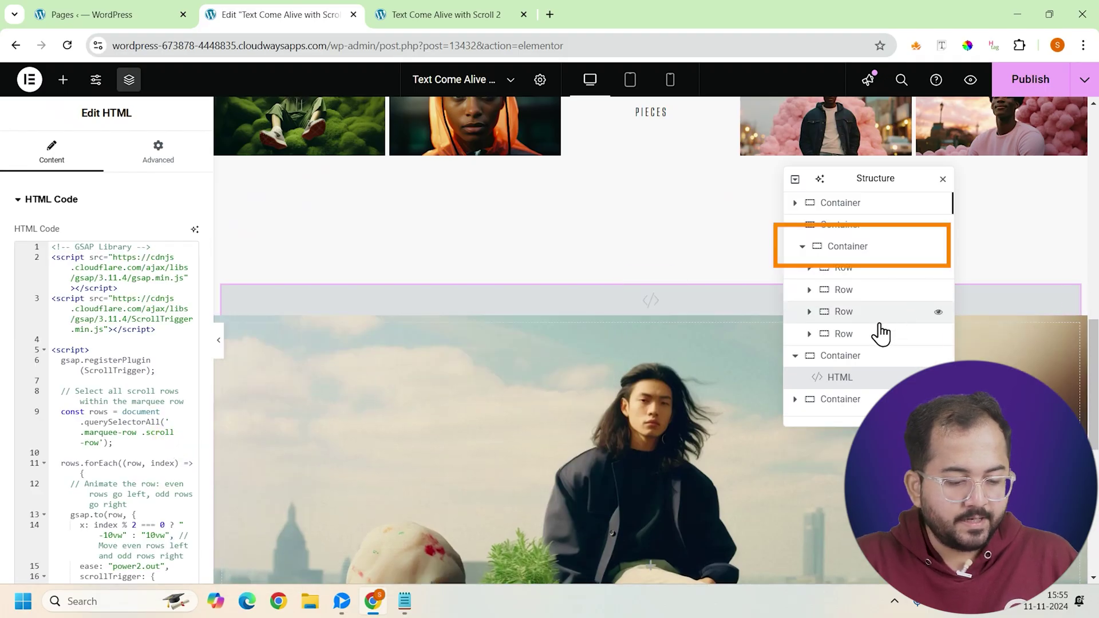
- Paste CSS into the marquee container's Custom CSS: .scroll-text at 140px, .scroll-row 125% wide
click(836, 252)
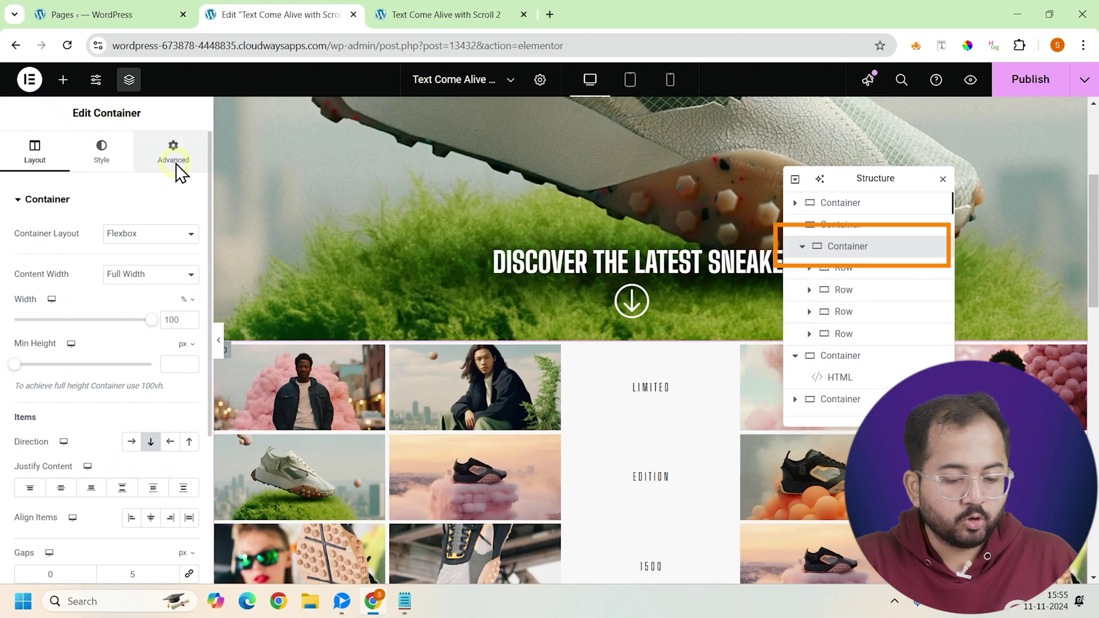
click(175, 163)
scroll(97, 424, down, 5)
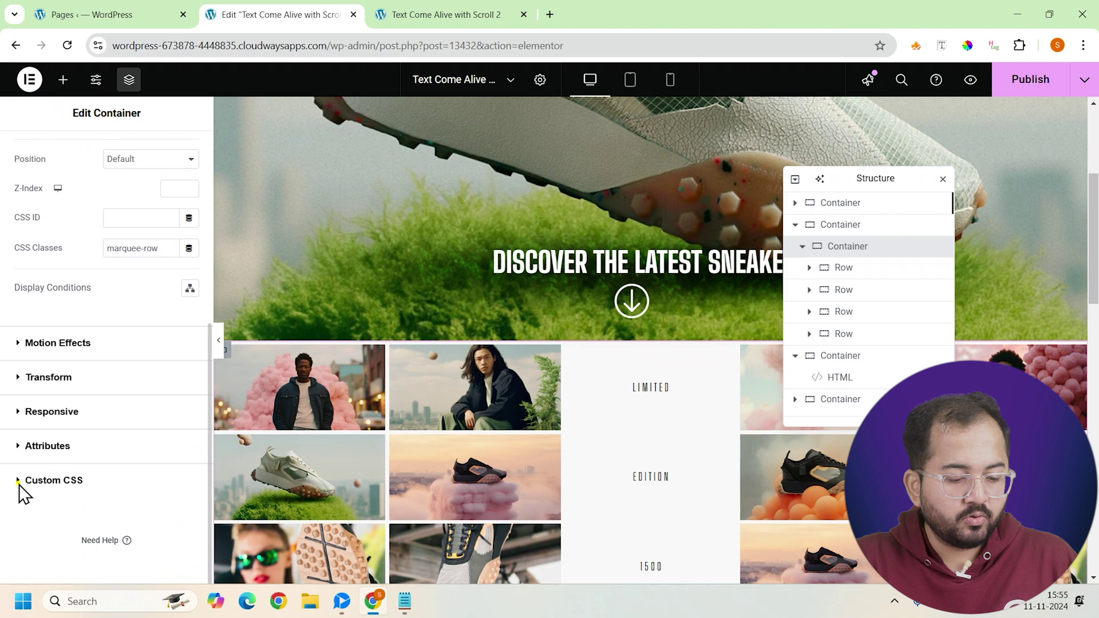
click(19, 484)
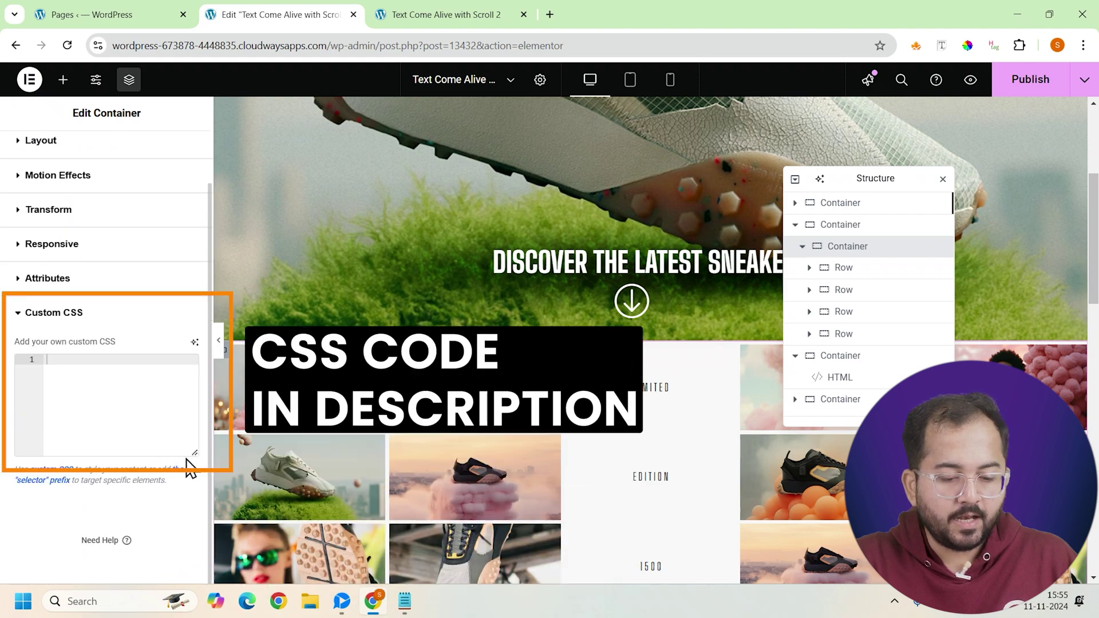
right_click(143, 382)
click(197, 217)
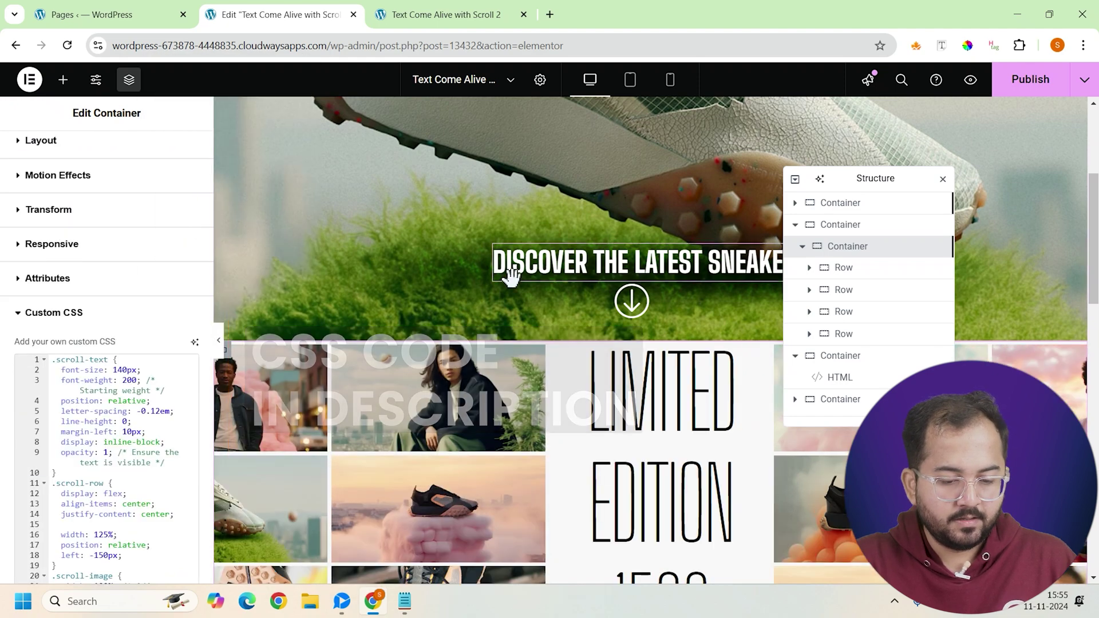
scroll(611, 356, down, 1)
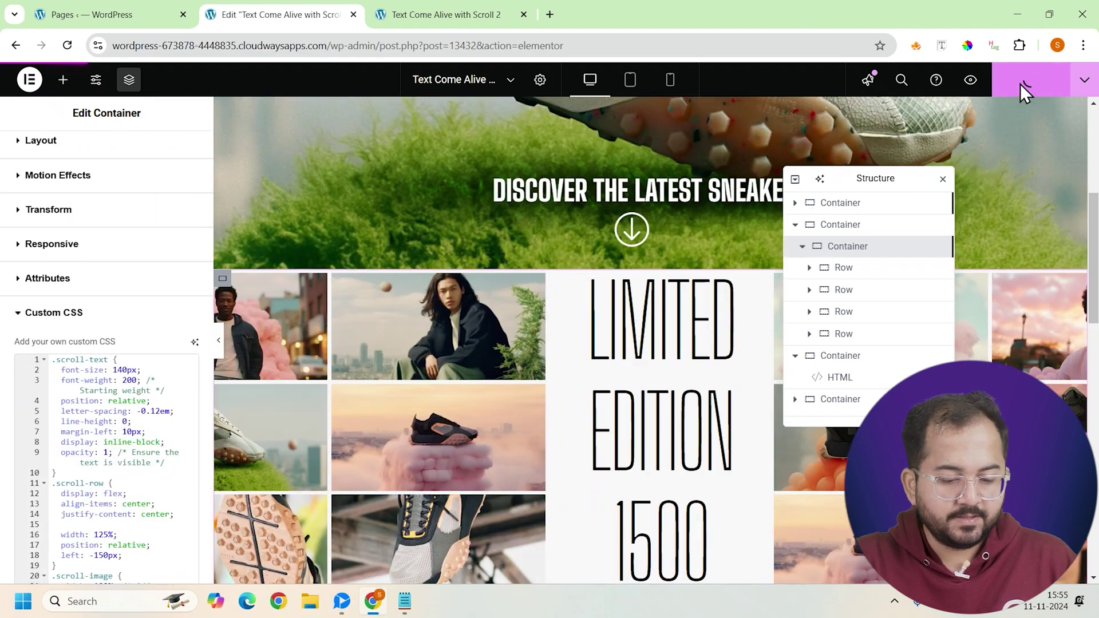
- Preview the Scroll 3 page and scroll through LIMITED EDITION 1500 PIECES among the photos
click(970, 80)
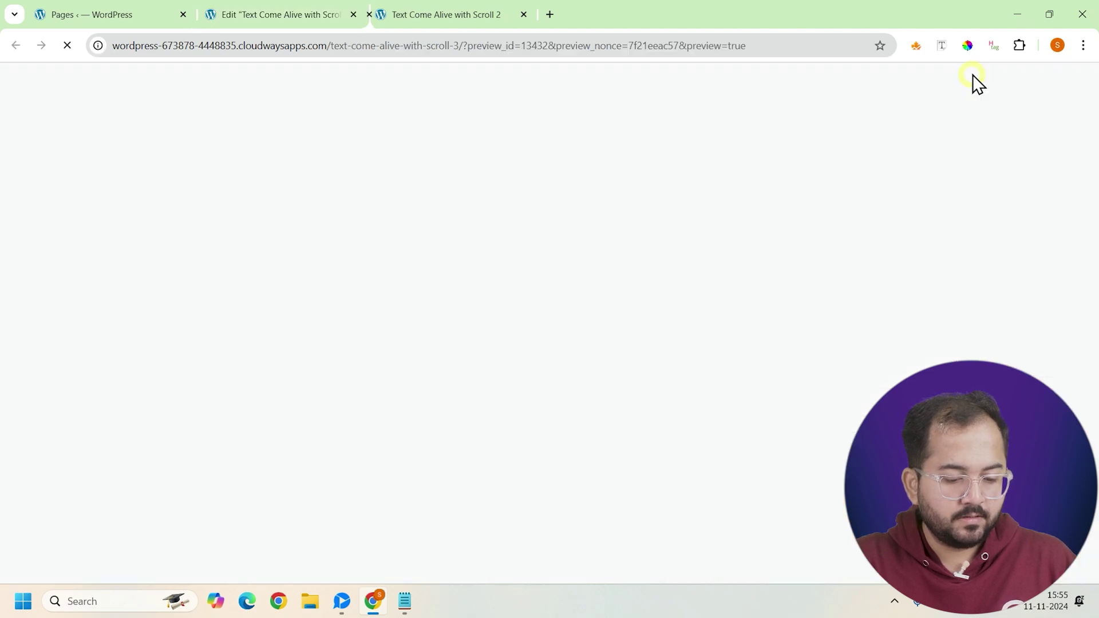
scroll(1062, 287, down, 6)
scroll(1062, 287, down, 10)
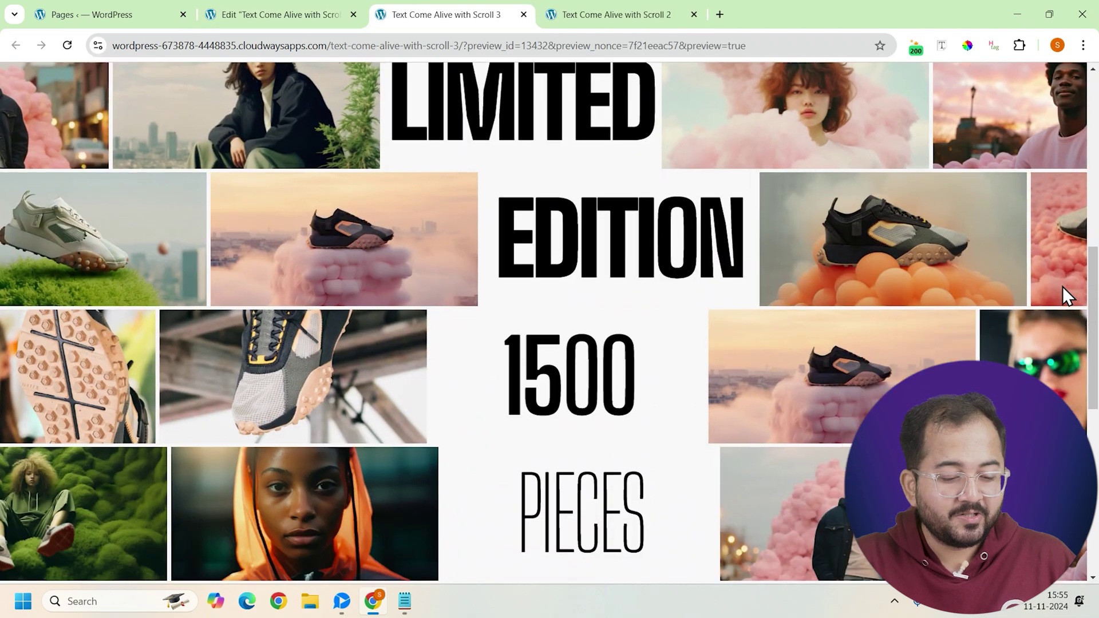
scroll(1062, 286, up, 15)
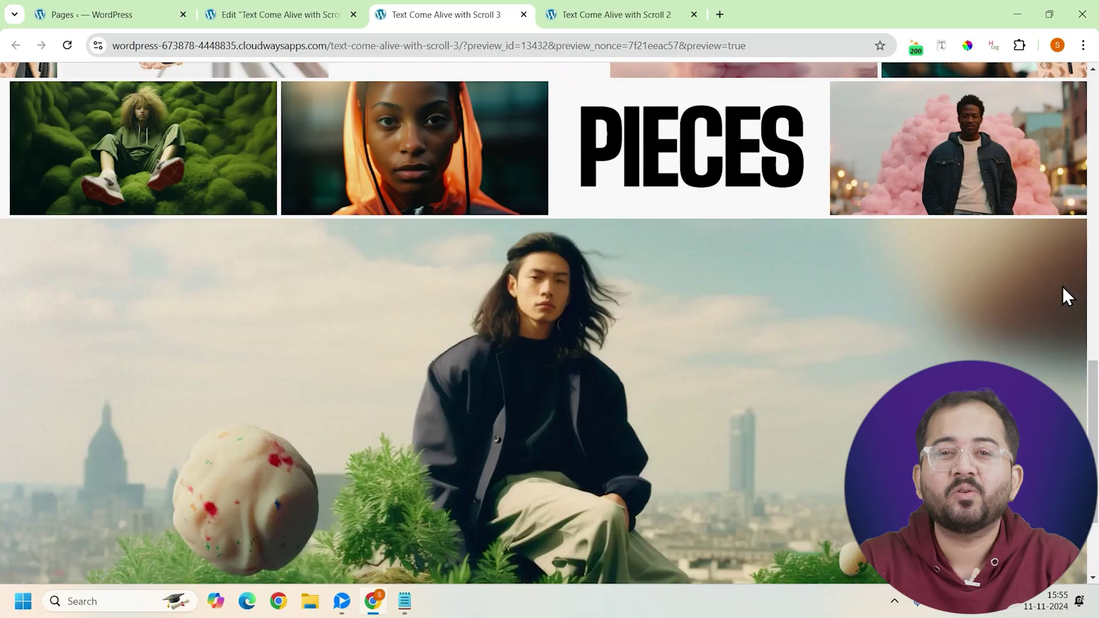